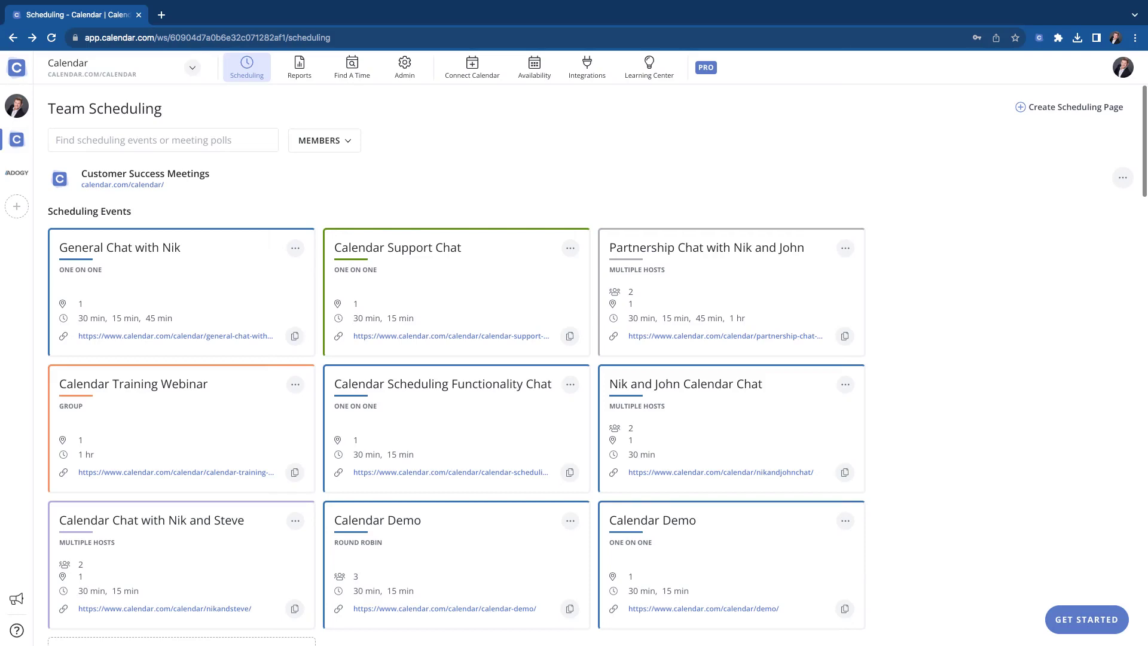
Scroll down the Scheduling page and start a new scheduling event from the Create Scheduling Event card
{"action": "scroll", "coordinate": [784, 266], "scroll_direction": "down", "scroll_amount": 2}
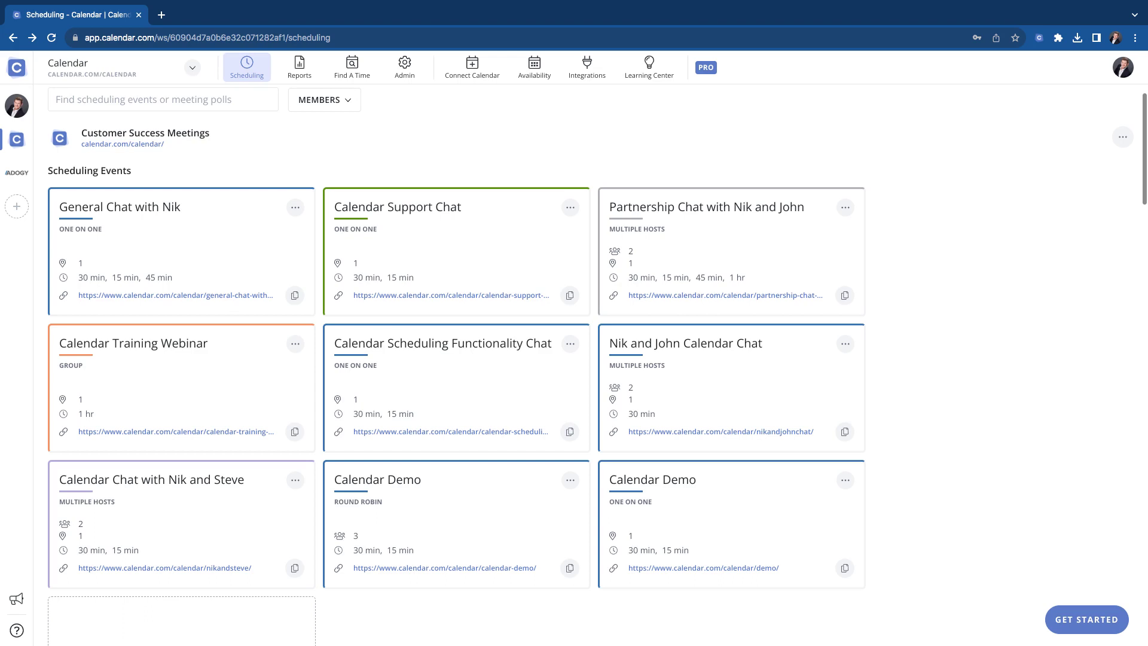
{"action": "scroll", "coordinate": [1008, 361], "scroll_direction": "down", "scroll_amount": 2}
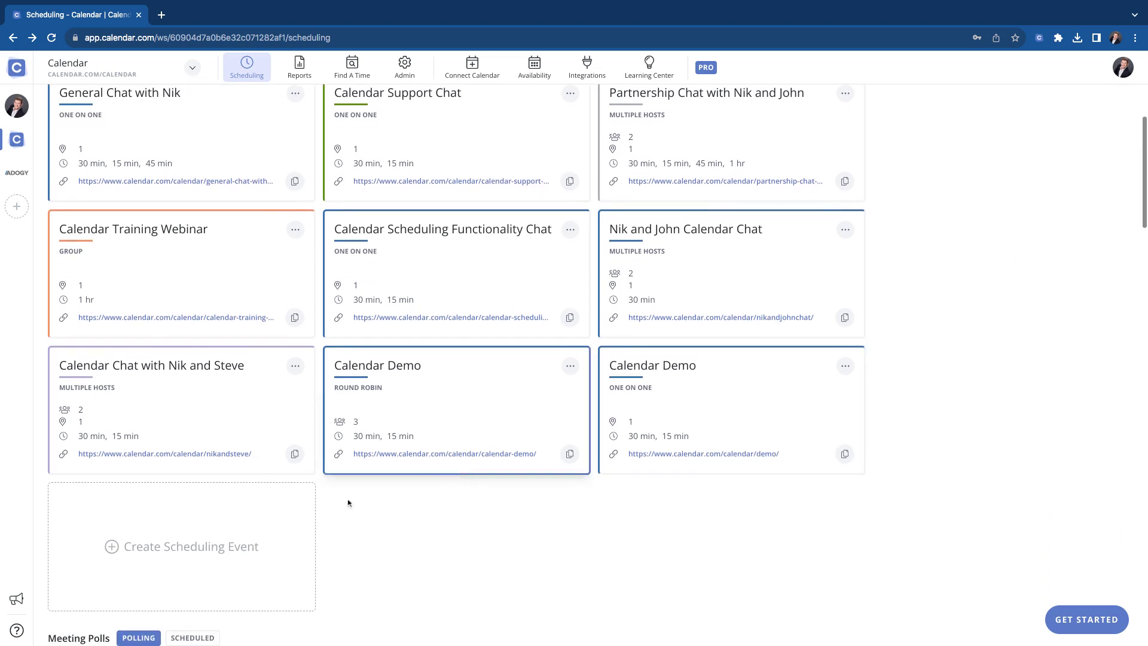
{"action": "left_click", "coordinate": [169, 548]}
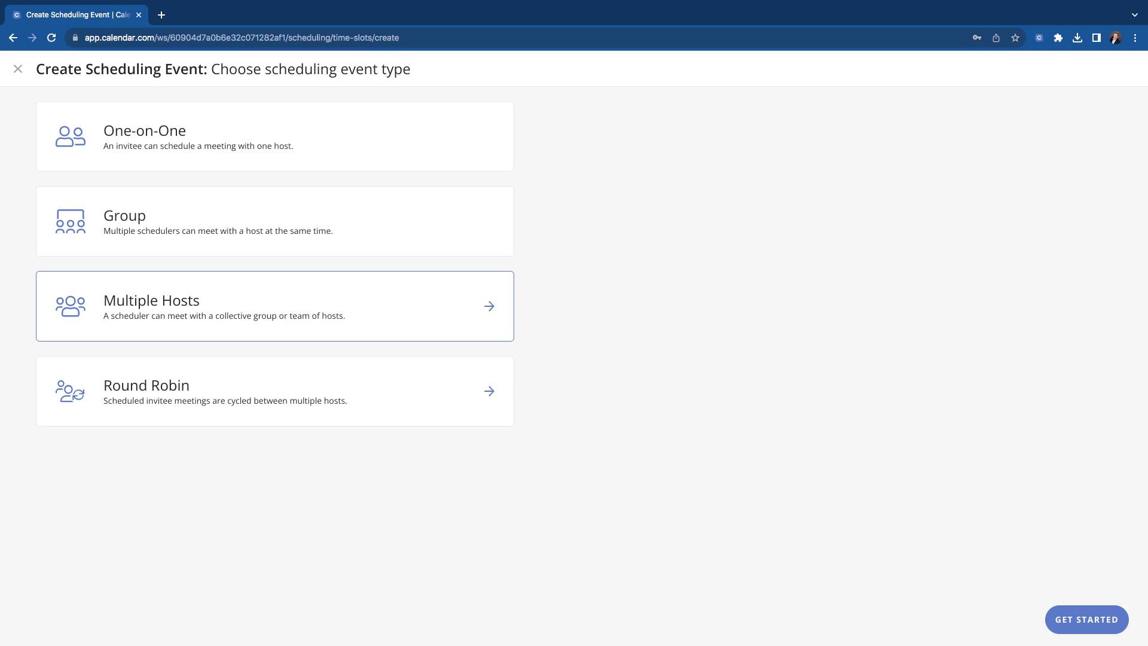
Close the Create Scheduling Event page and scroll back up the events list
{"action": "left_click", "coordinate": [18, 70]}
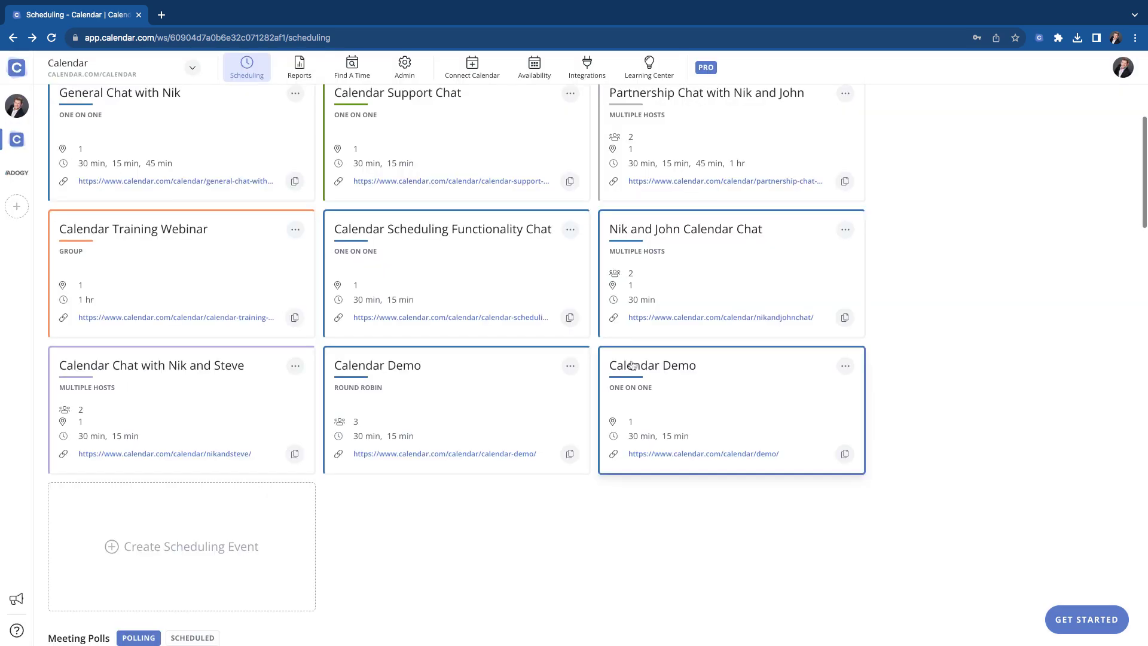
{"action": "scroll", "coordinate": [717, 299], "scroll_direction": "up", "scroll_amount": 1}
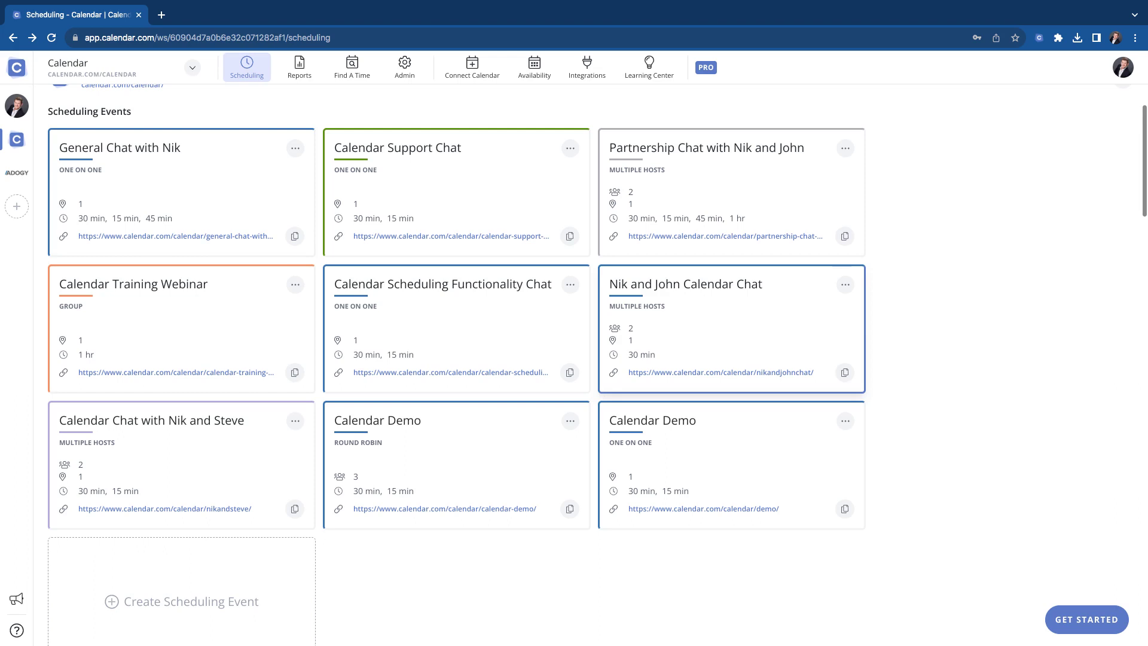
Start a Multiple Hosts event named 'General Chat with Nik and Steve'
{"action": "left_click", "coordinate": [151, 589]}
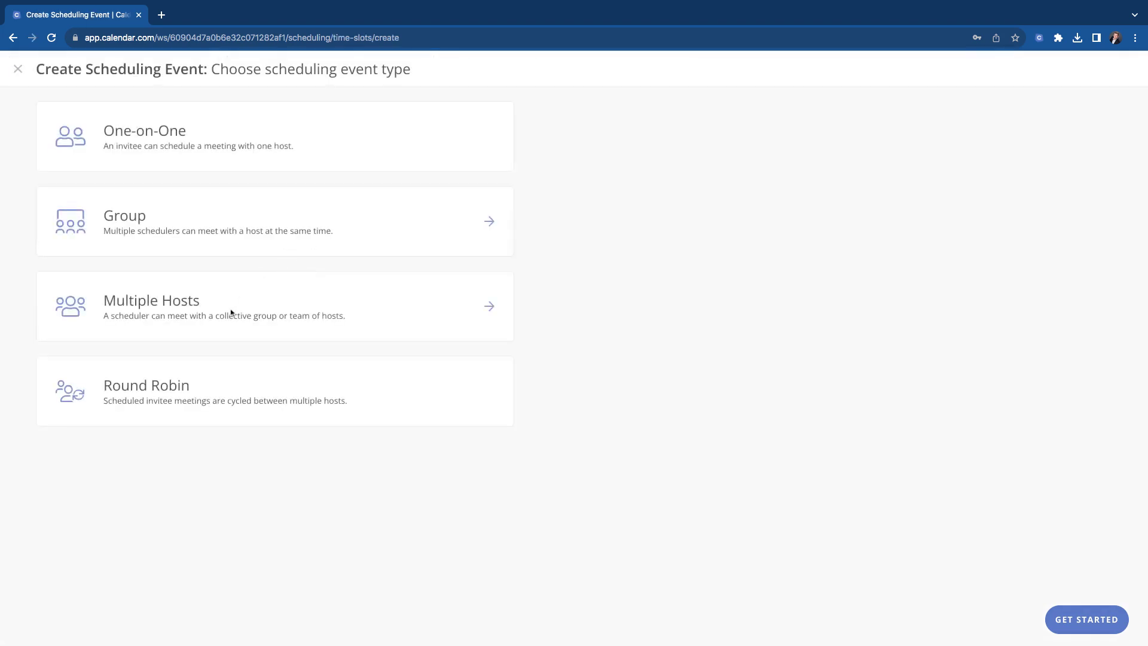
{"action": "left_click", "coordinate": [254, 306]}
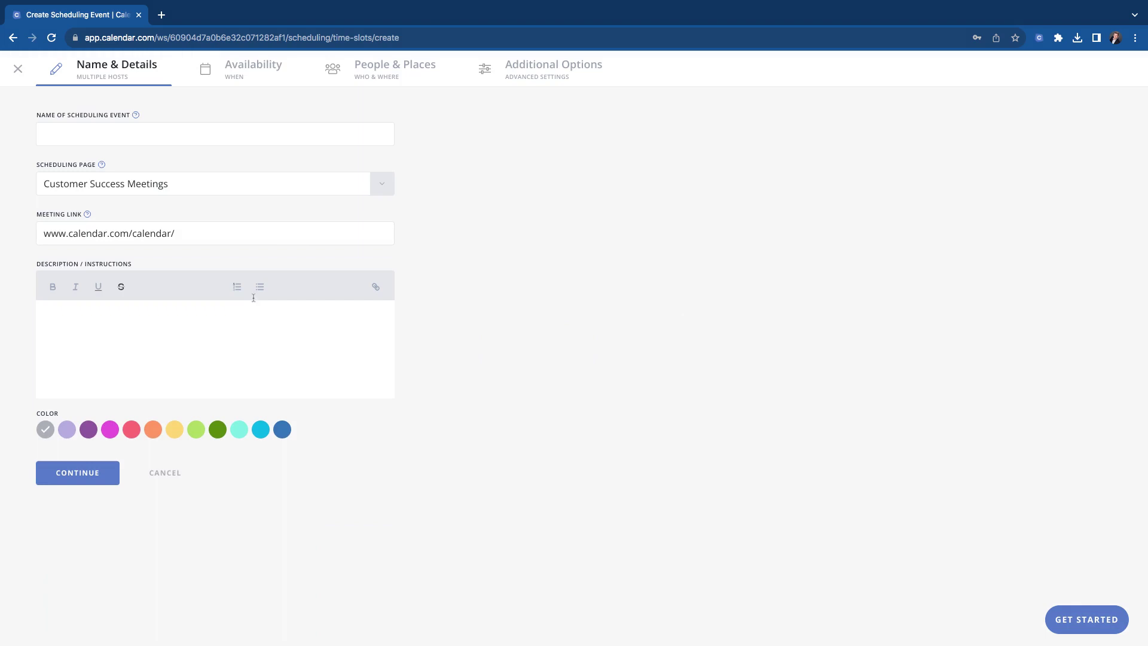
{"action": "left_click", "coordinate": [191, 130]}
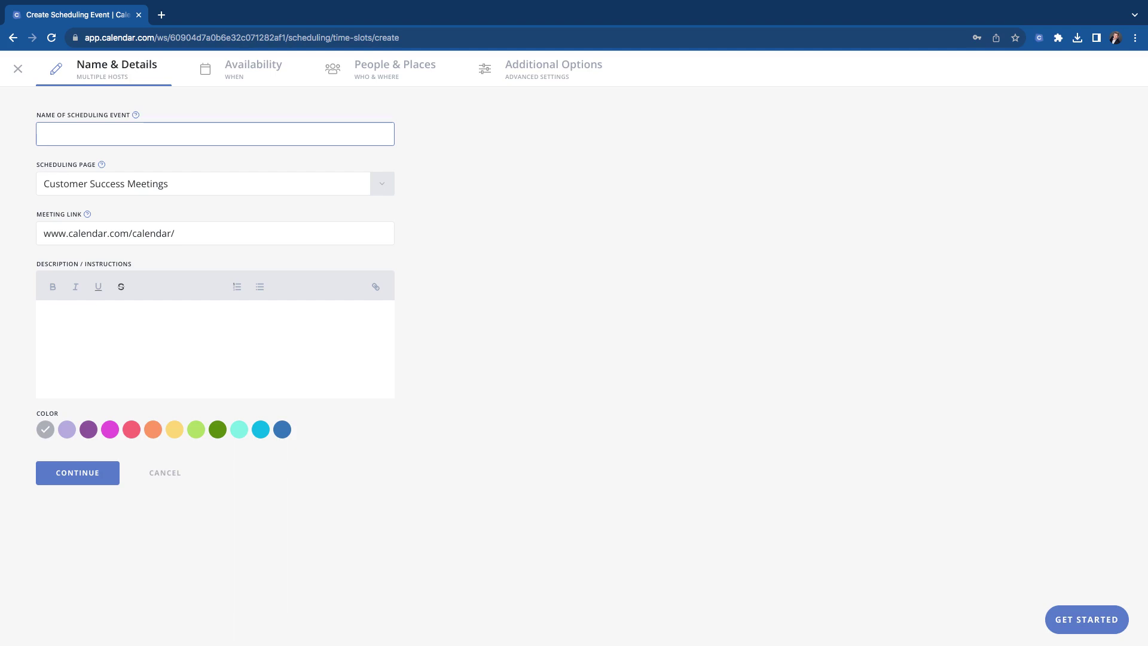
{"action": "type", "text": "CSM"}
{"action": "key", "text": "BackSpace"}
{"action": "key", "text": "BackSpace"}
{"action": "key", "text": "BackSpace"}
{"action": "type", "text": "General Chat"}
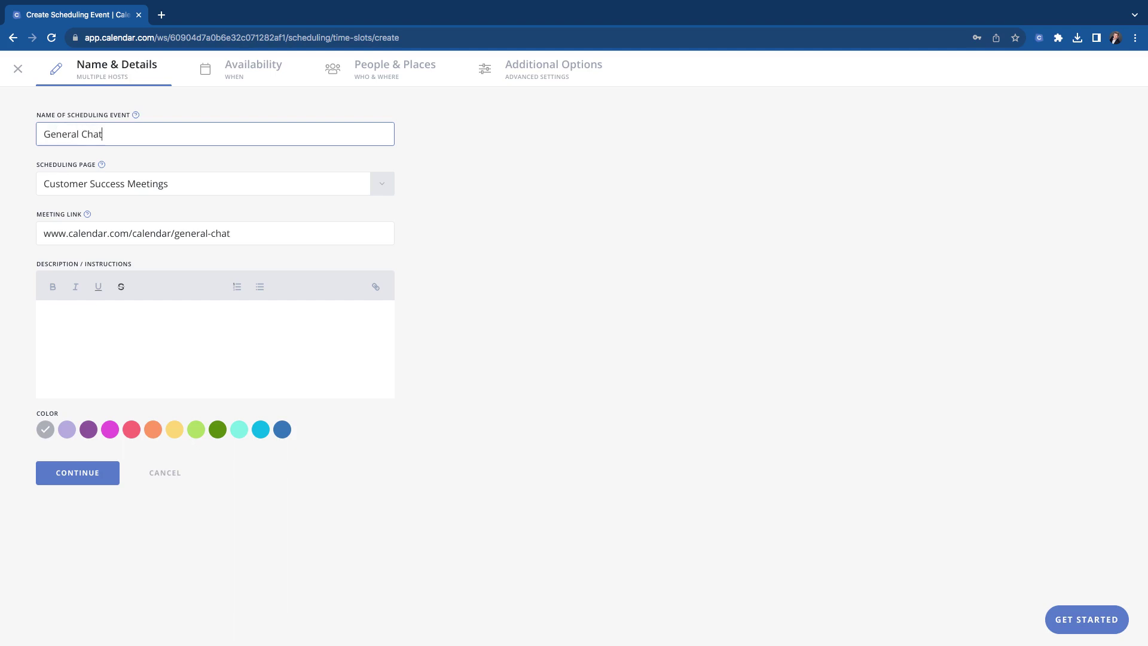
{"action": "type", "text": " with Nik a"}
{"action": "type", "text": "dn"}
{"action": "key", "text": "BackSpace"}
{"action": "key", "text": "BackSpace"}
{"action": "key", "text": "BackSpace"}
{"action": "type", "text": "nd Steve"}
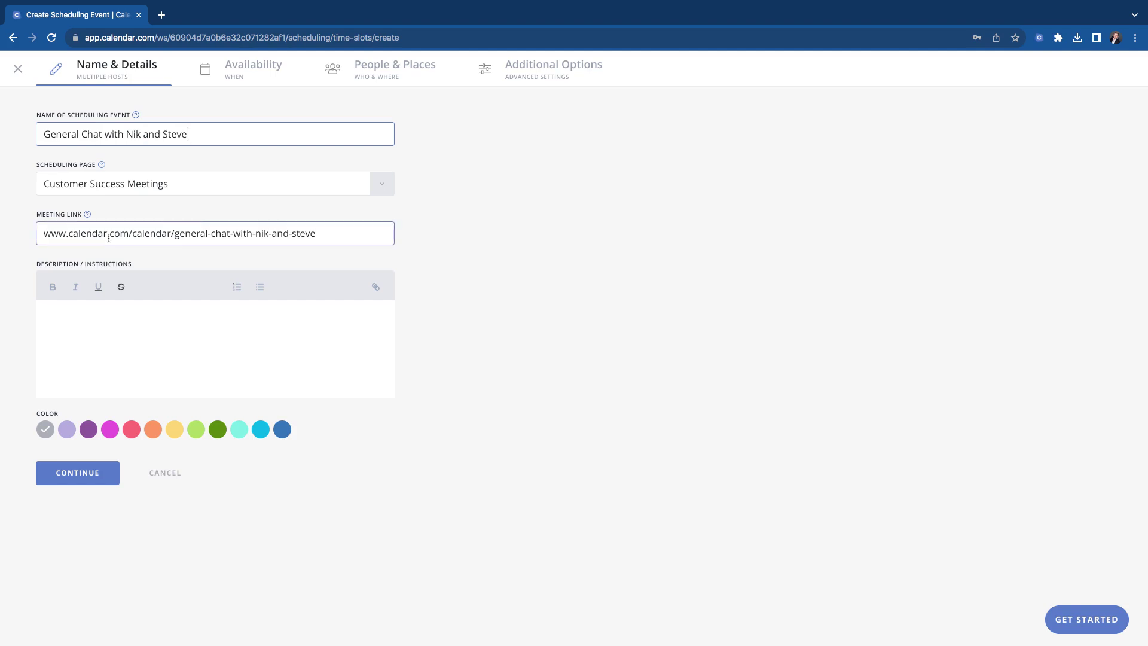
Add the description 'Feel free to book a time with Nik and Steve of Calendar.com Looking forward to it' and choose dark blue
{"action": "left_click", "coordinate": [84, 342]}
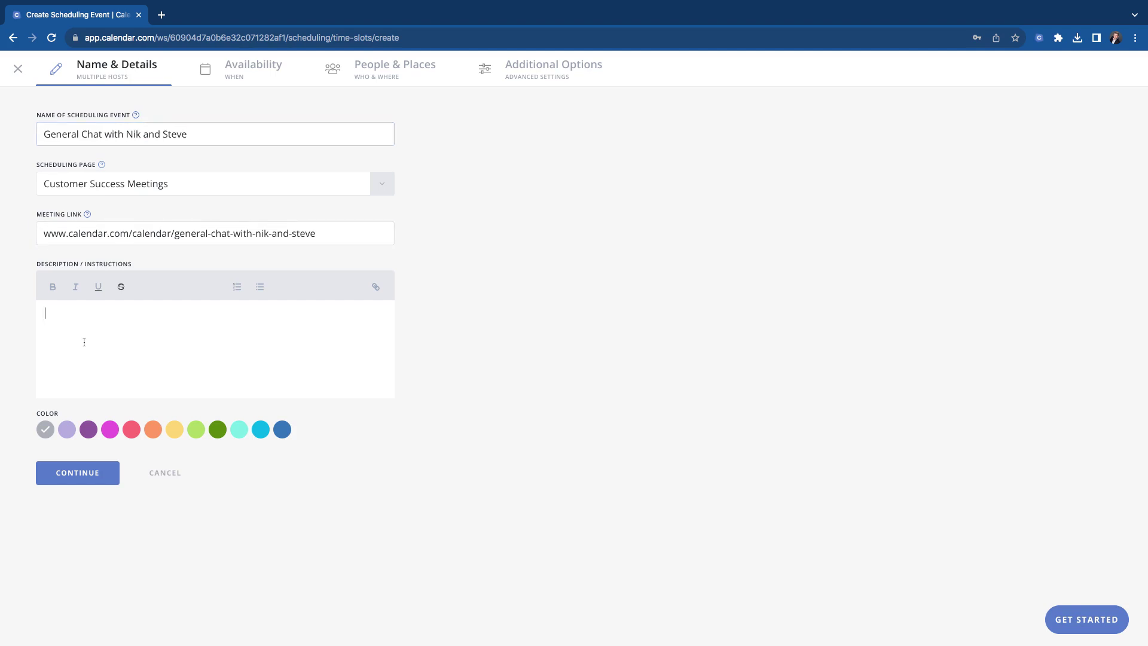
{"action": "type", "text": "Feel fret"}
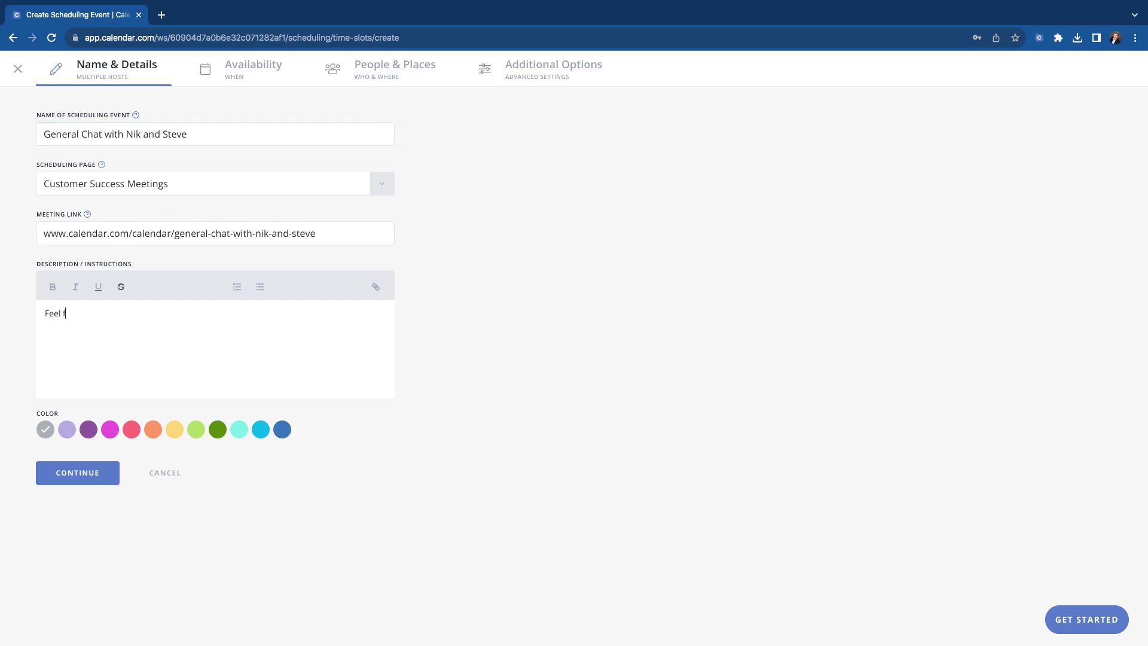
{"action": "key", "text": "BackSpace"}
{"action": "key", "text": "BackSpace"}
{"action": "type", "text": "e to book a time with Nik and Ste"}
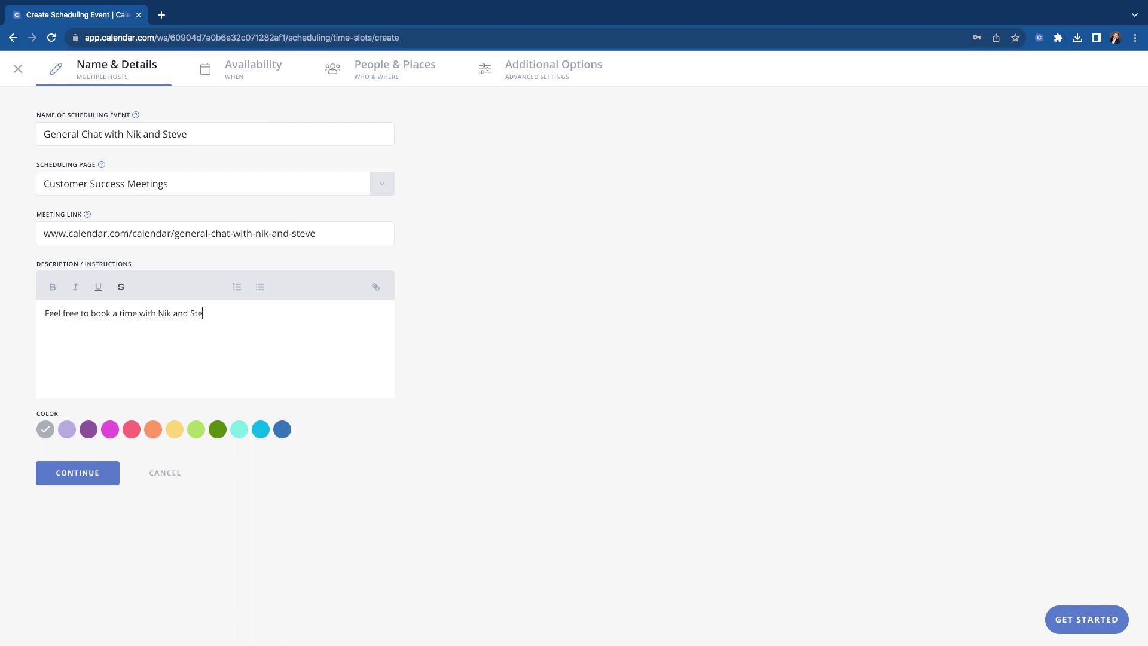
{"action": "type", "text": "ve of Calendar"}
{"action": "type", "text": ".com "}
{"action": "type", "text": "Looking forward "}
{"action": "type", "text": "to it"}
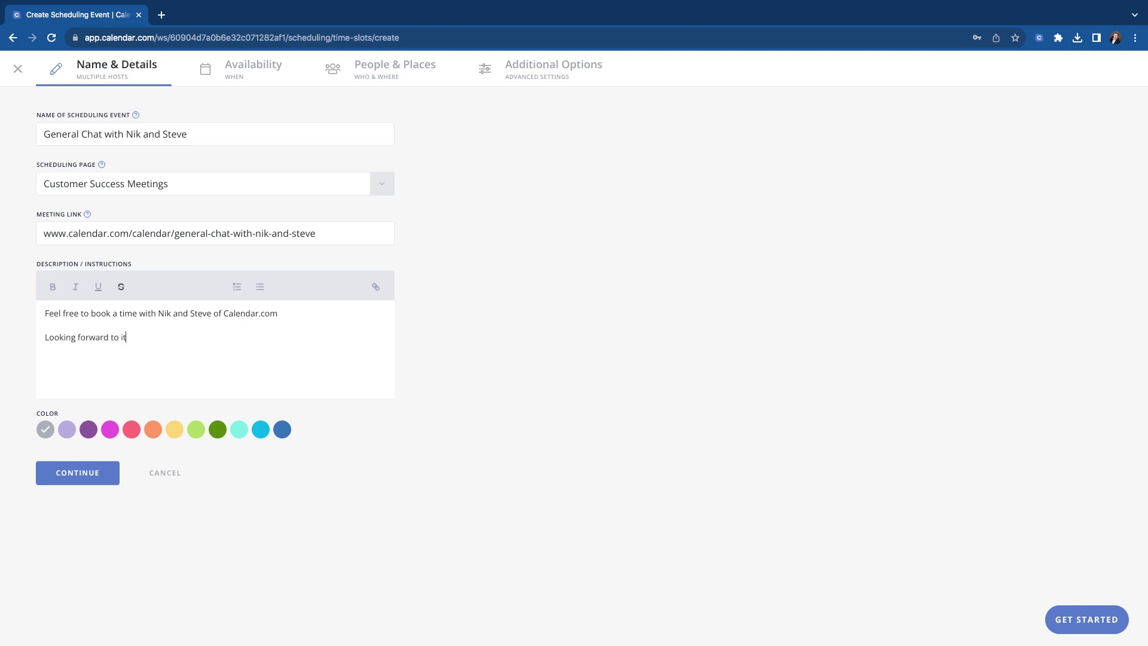
{"action": "left_click", "coordinate": [281, 430]}
On the Availability step, enable the 15 min duration and keep Date Range on Infinitely
{"action": "left_click", "coordinate": [66, 480]}
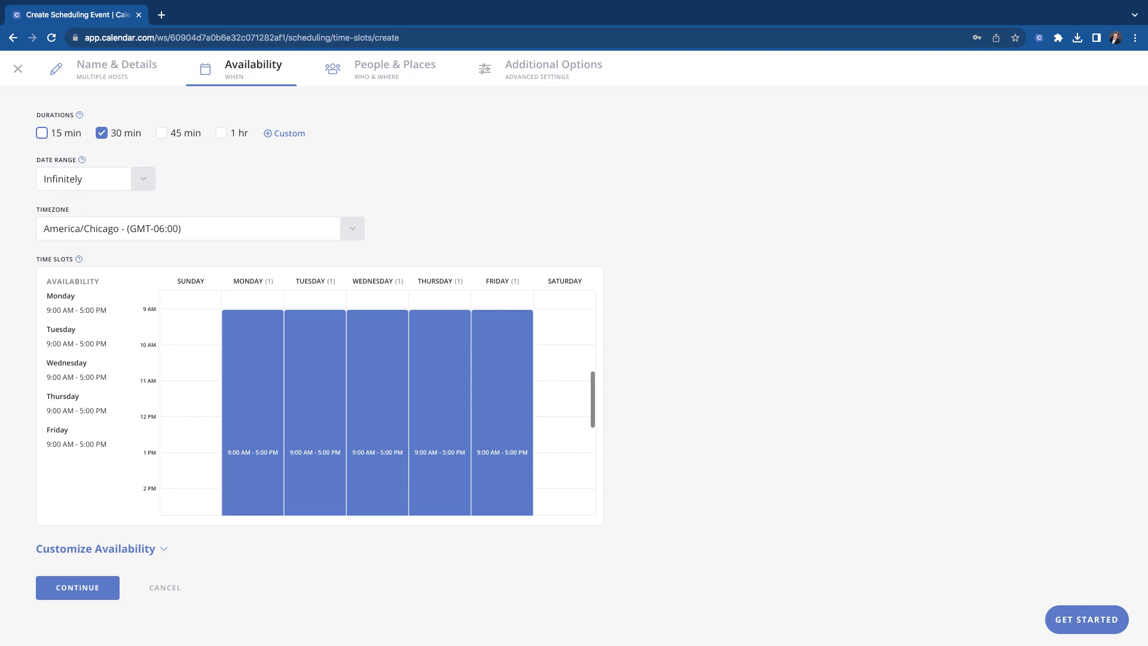
{"action": "left_click", "coordinate": [42, 133]}
{"action": "left_click", "coordinate": [99, 179]}
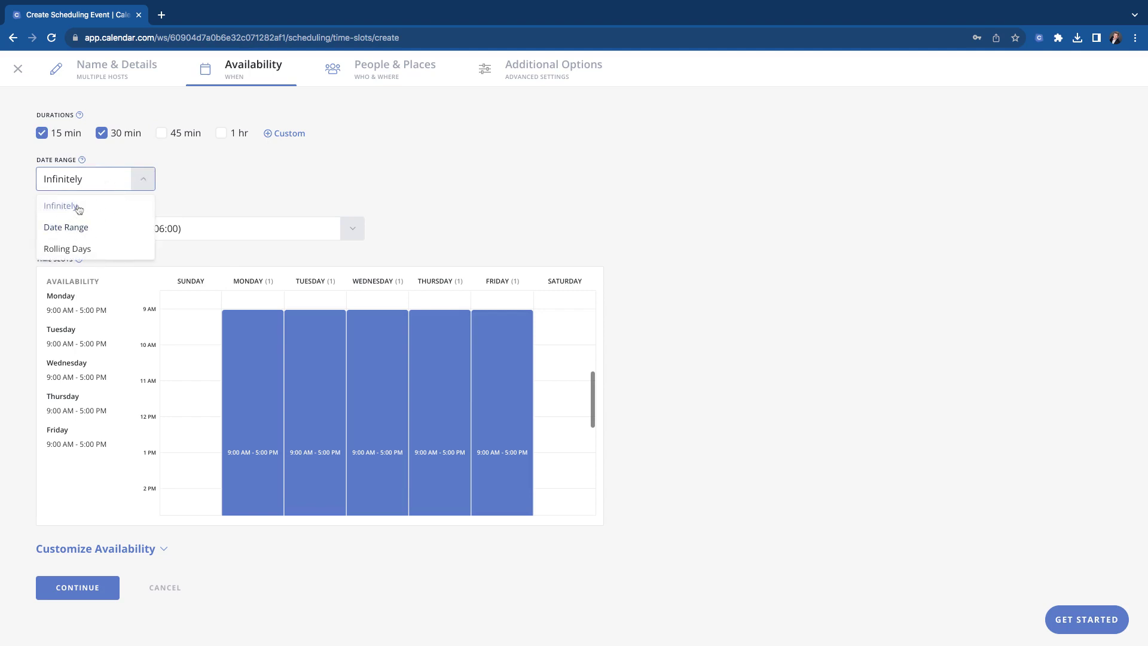
{"action": "left_click", "coordinate": [72, 229]}
{"action": "left_click", "coordinate": [96, 179]}
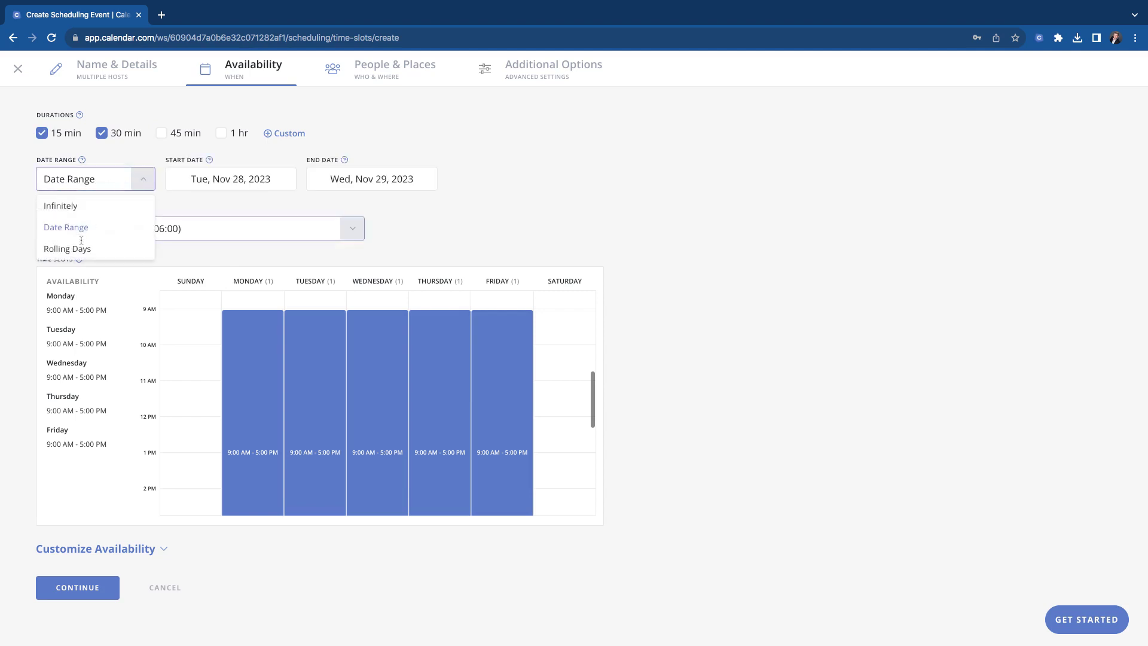
{"action": "left_click", "coordinate": [76, 250]}
{"action": "left_click", "coordinate": [110, 179]}
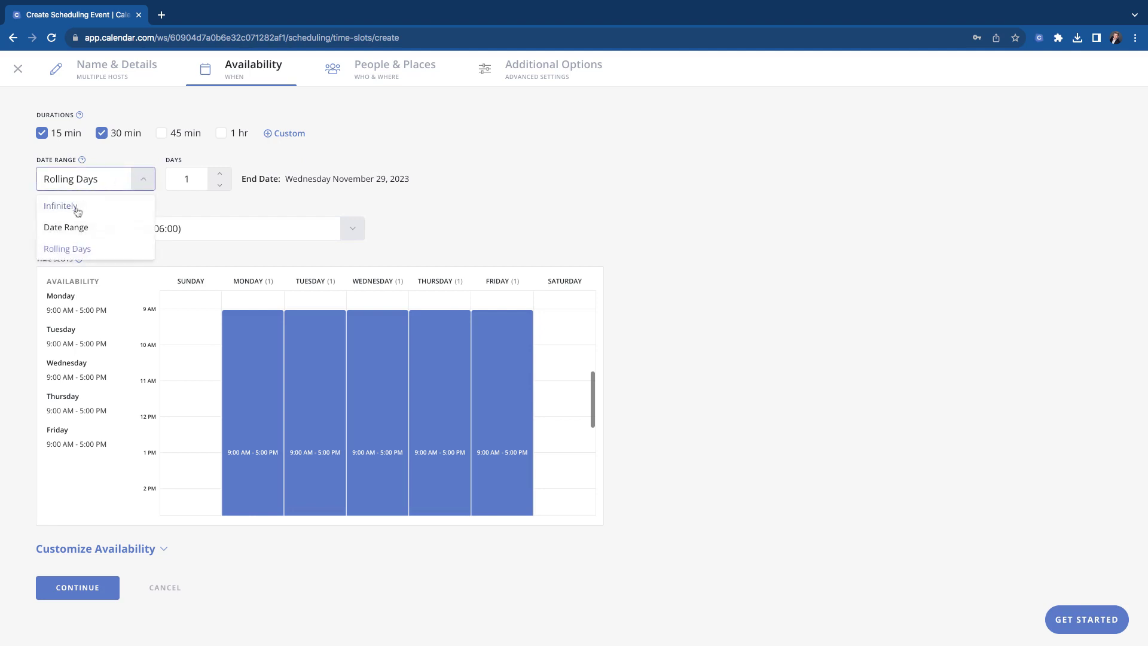
{"action": "left_click", "coordinate": [51, 205]}
{"action": "mouse_move", "coordinate": [315, 388]}
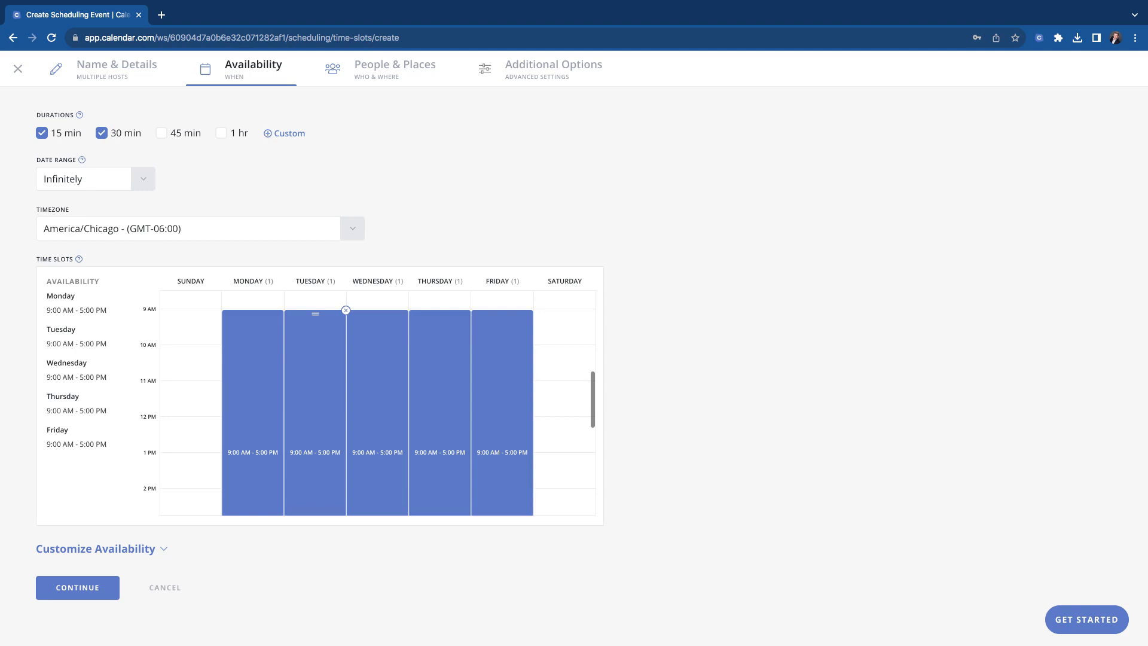
Shift the Monday through Friday time blocks so each day runs 8:00 AM – 4:00 PM
{"action": "scroll", "coordinate": [265, 390], "scroll_direction": "up", "scroll_amount": 2}
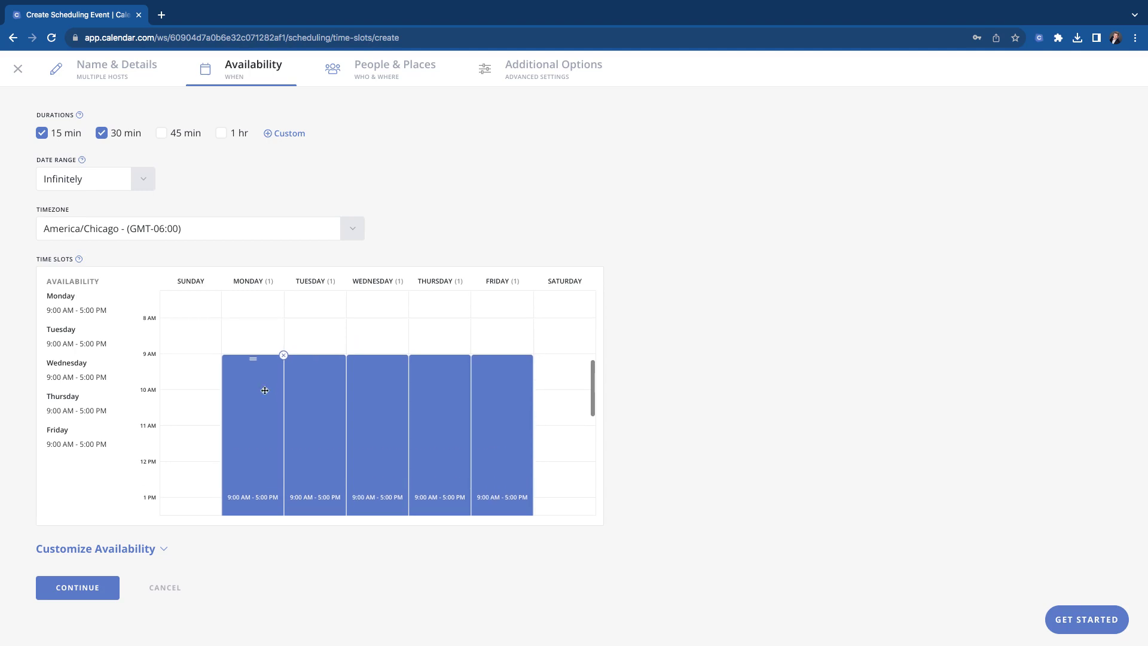
{"action": "left_click_drag", "start_coordinate": [265, 390], "coordinate": [265, 354]}
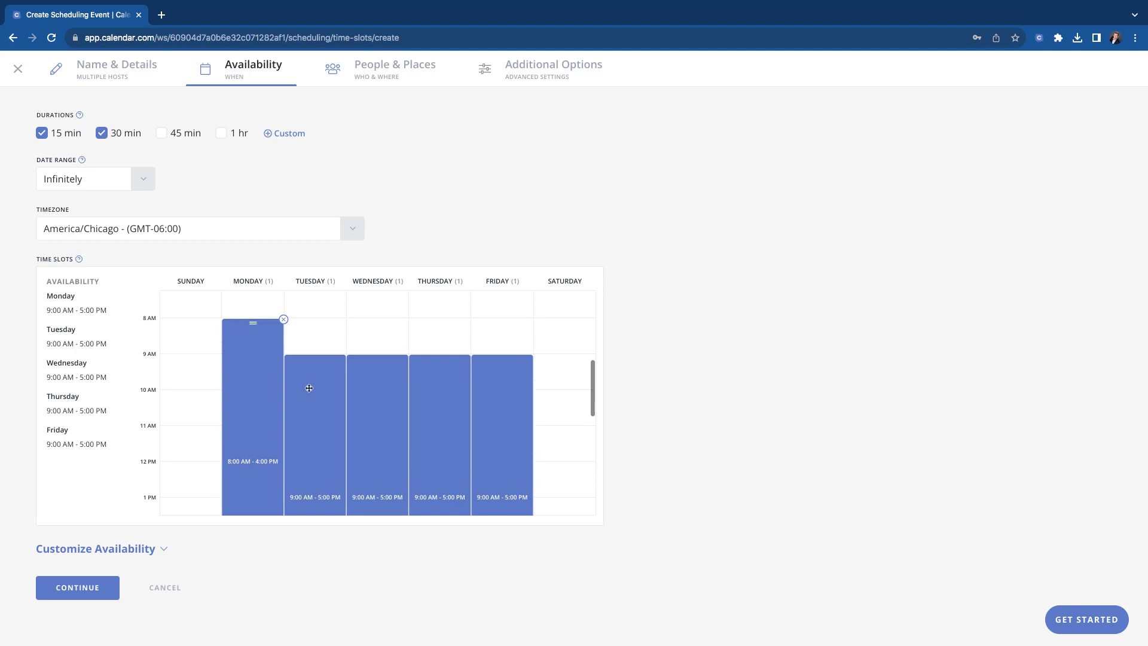
{"action": "left_click_drag", "start_coordinate": [309, 387], "coordinate": [309, 351]}
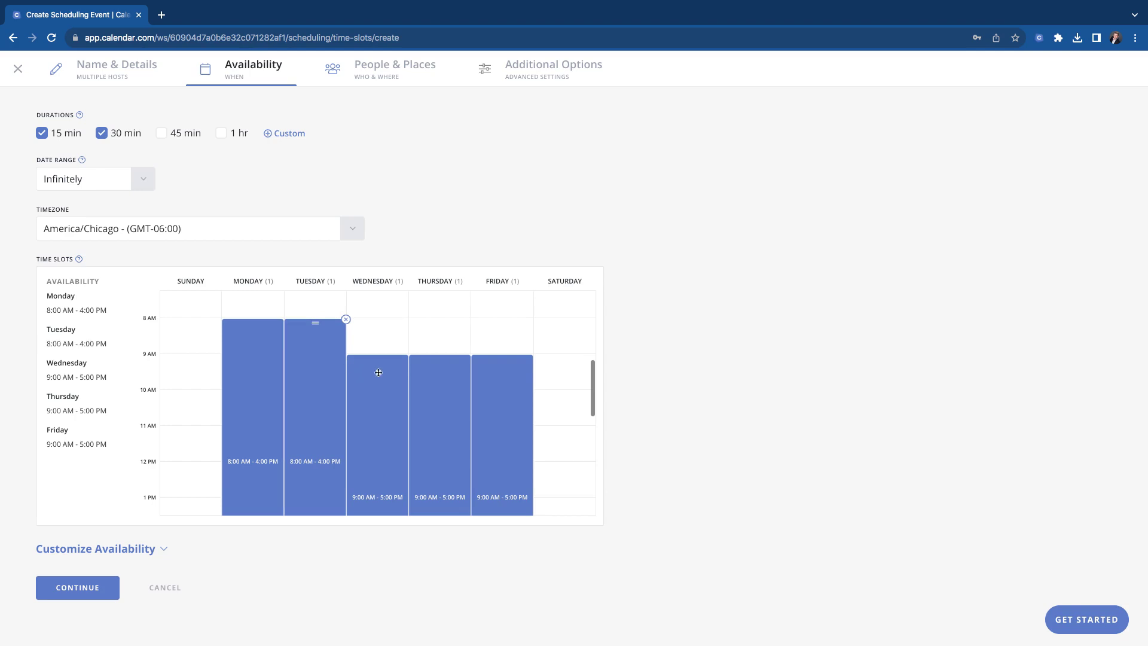
{"action": "left_click_drag", "start_coordinate": [378, 373], "coordinate": [378, 335]}
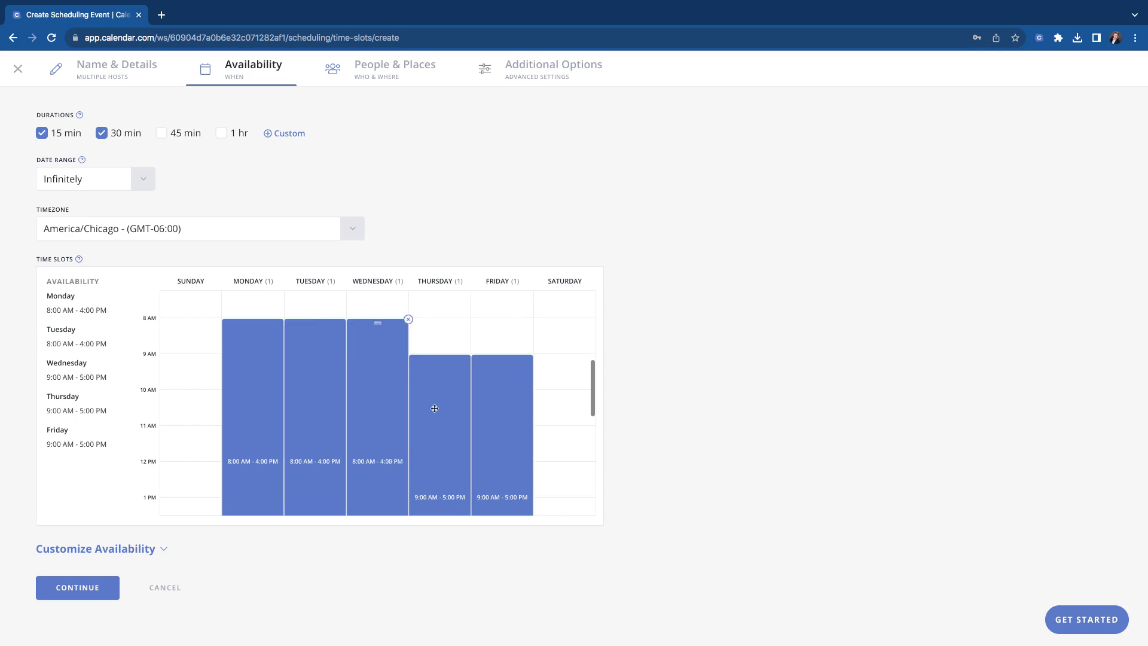
{"action": "left_click_drag", "start_coordinate": [435, 408], "coordinate": [434, 373]}
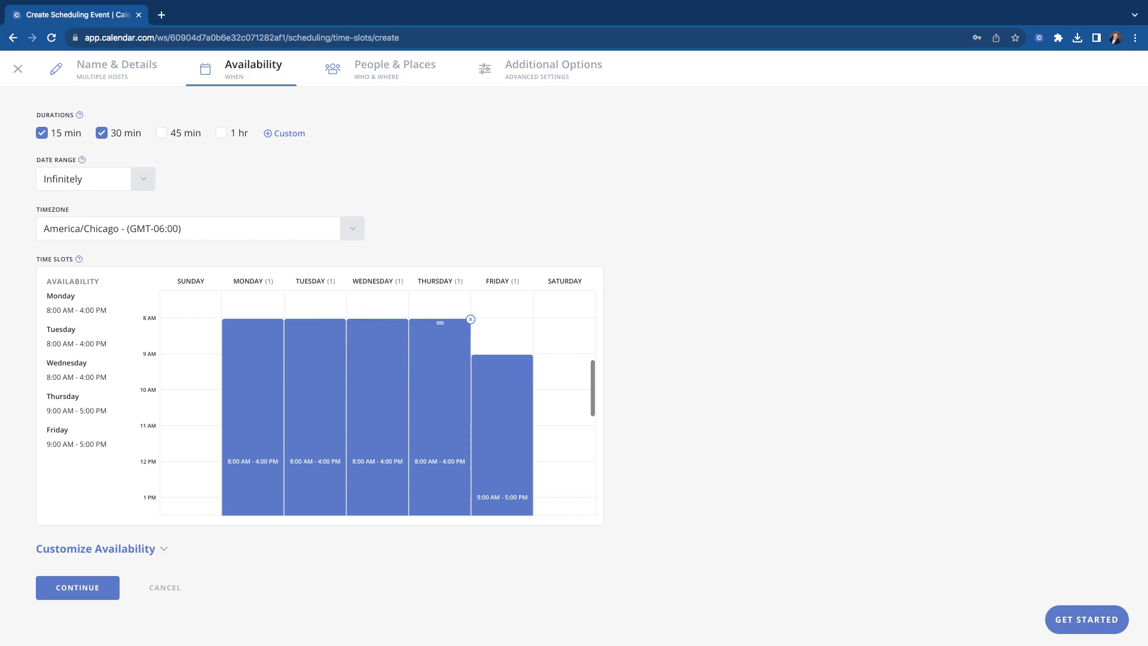
{"action": "left_click_drag", "start_coordinate": [500, 407], "coordinate": [500, 371]}
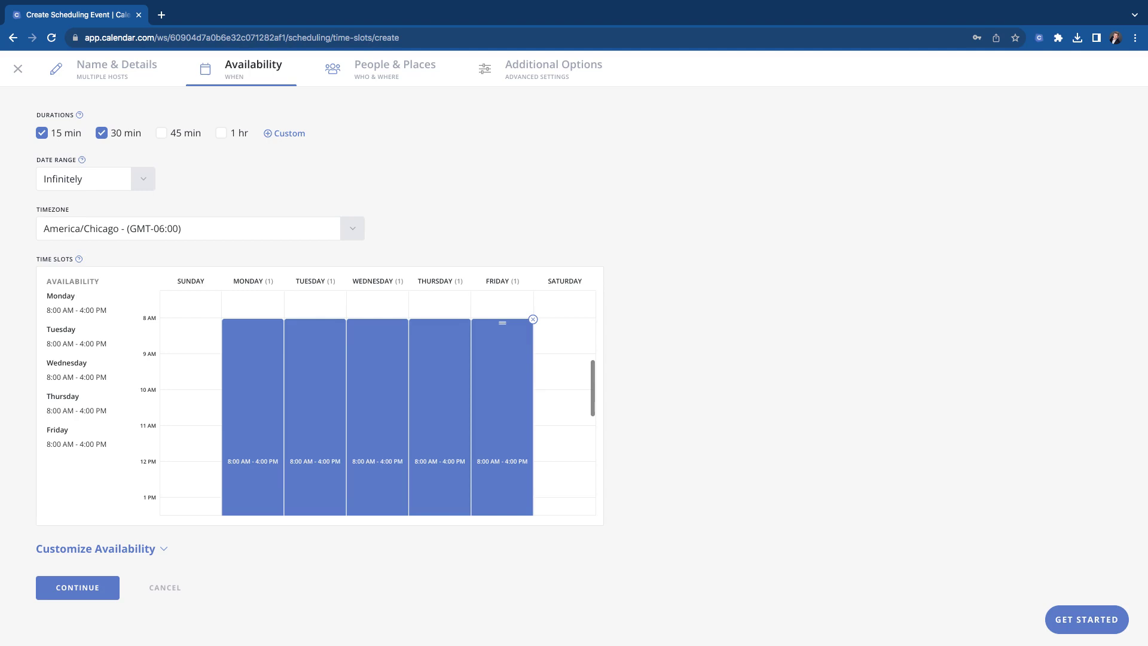
{"action": "scroll", "coordinate": [502, 401], "scroll_direction": "down", "scroll_amount": 3}
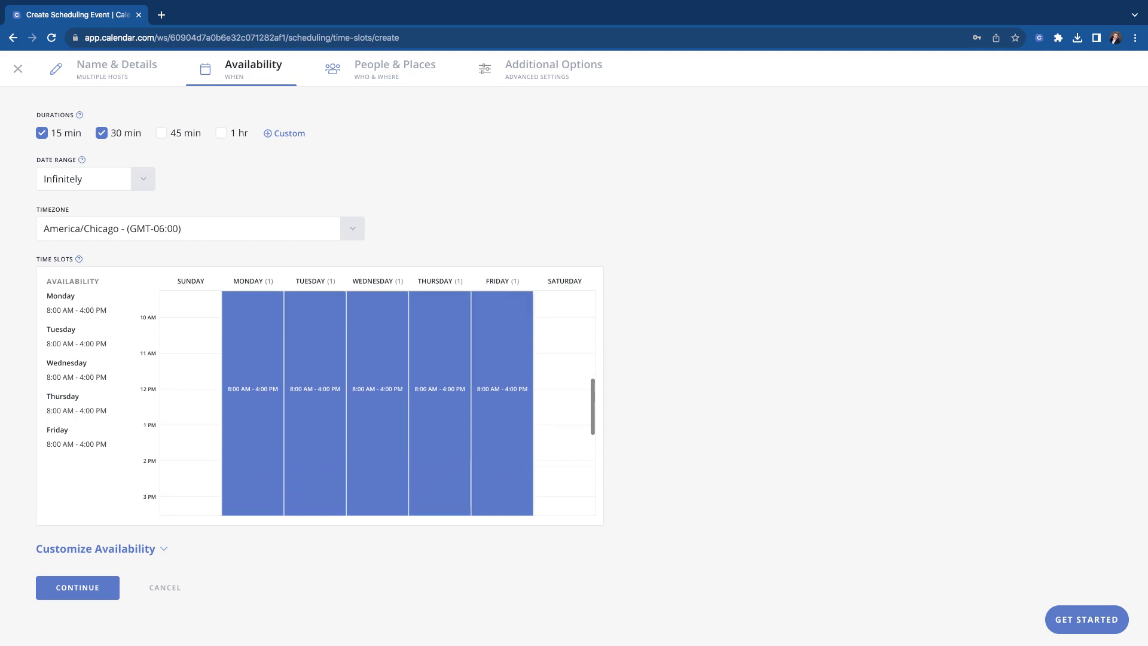
{"action": "scroll", "coordinate": [501, 499], "scroll_direction": "down", "scroll_amount": 1}
{"action": "scroll", "coordinate": [503, 488], "scroll_direction": "up", "scroll_amount": 1}
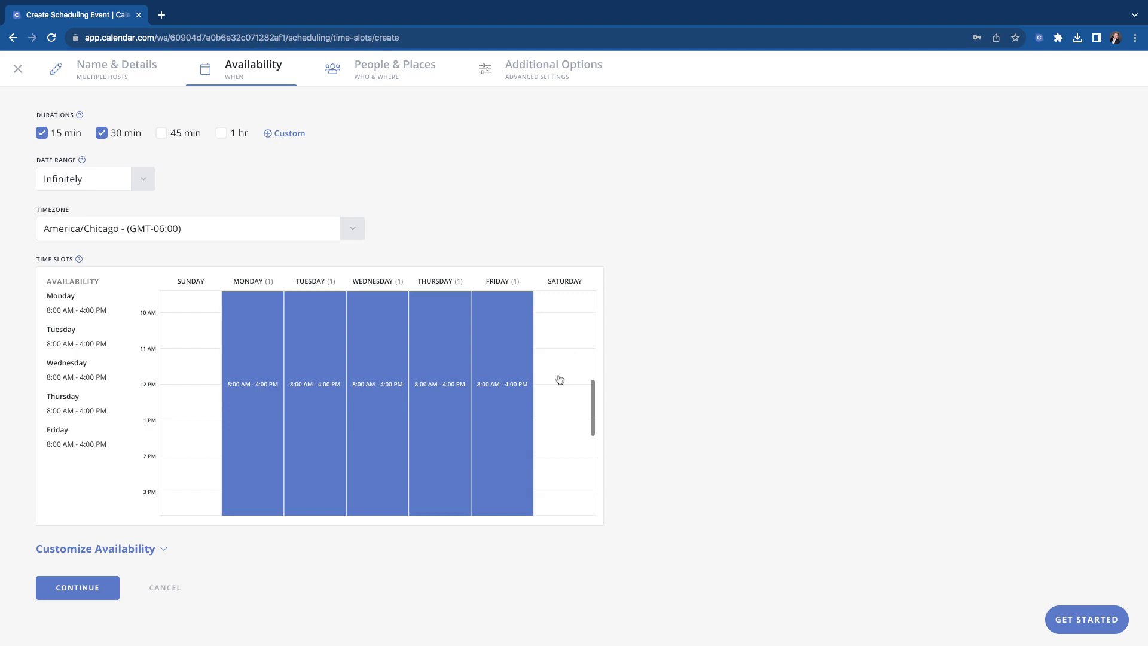
{"action": "scroll", "coordinate": [559, 380], "scroll_direction": "down", "scroll_amount": 5}
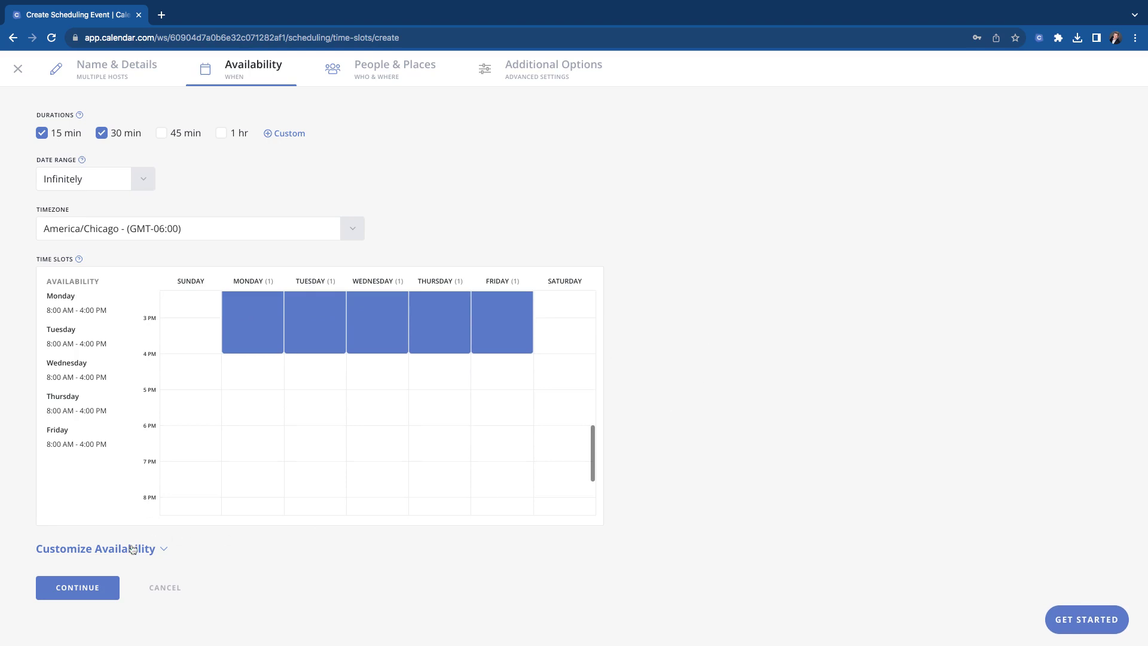
Expand Customize Availability and leave start times every 15 mins (default) after trying 30 mins
{"action": "left_click", "coordinate": [240, 555]}
{"action": "scroll", "coordinate": [242, 556], "scroll_direction": "down", "scroll_amount": 6}
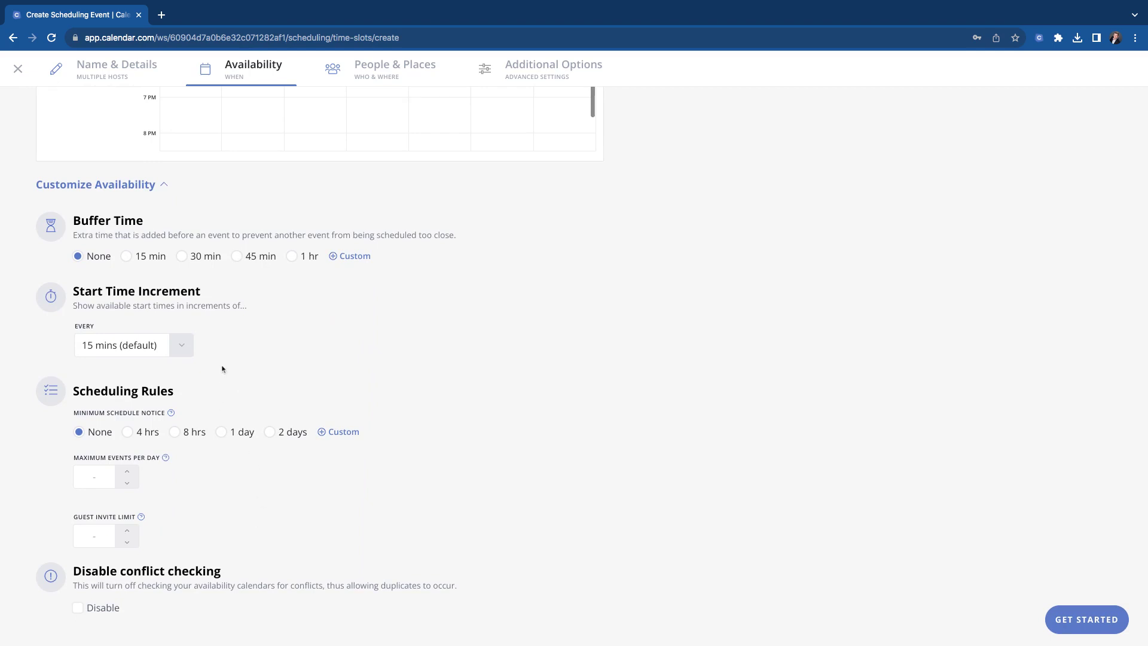
{"action": "left_click", "coordinate": [181, 345]}
{"action": "left_click", "coordinate": [110, 428]}
{"action": "left_click", "coordinate": [182, 346]}
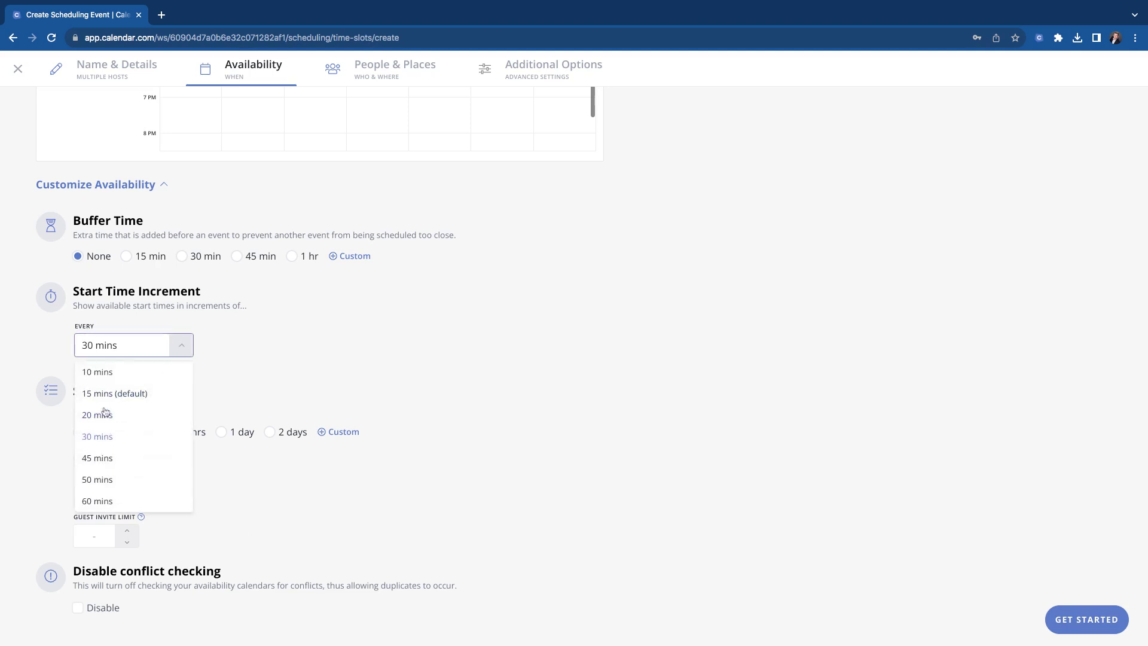
{"action": "left_click", "coordinate": [110, 394]}
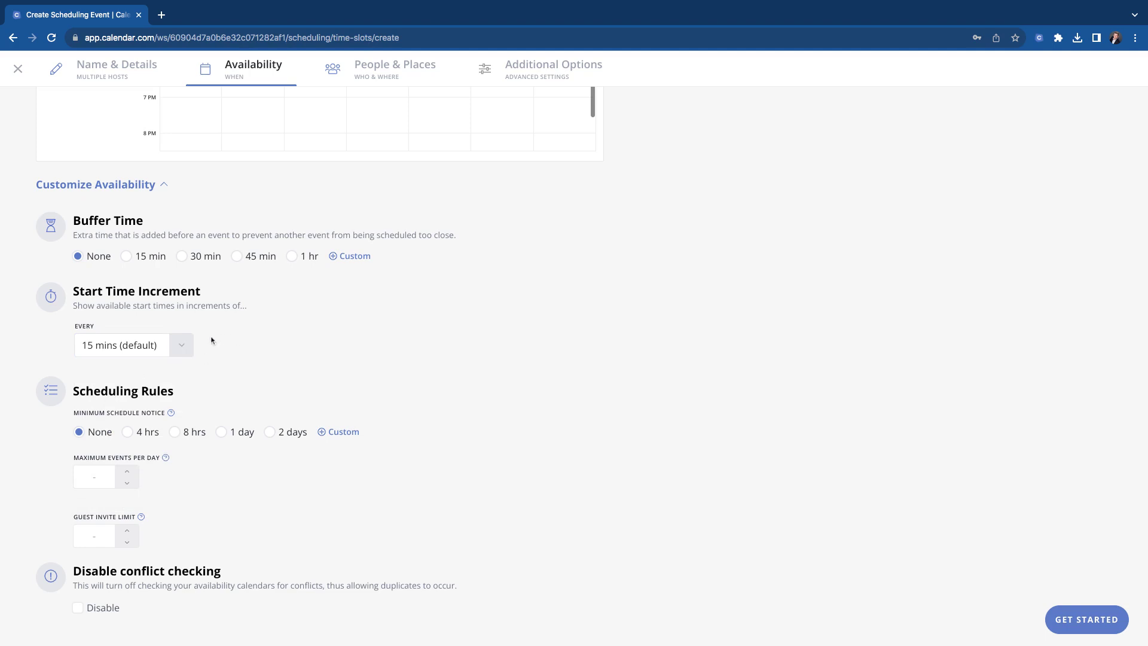
{"action": "scroll", "coordinate": [250, 367], "scroll_direction": "down", "scroll_amount": 2}
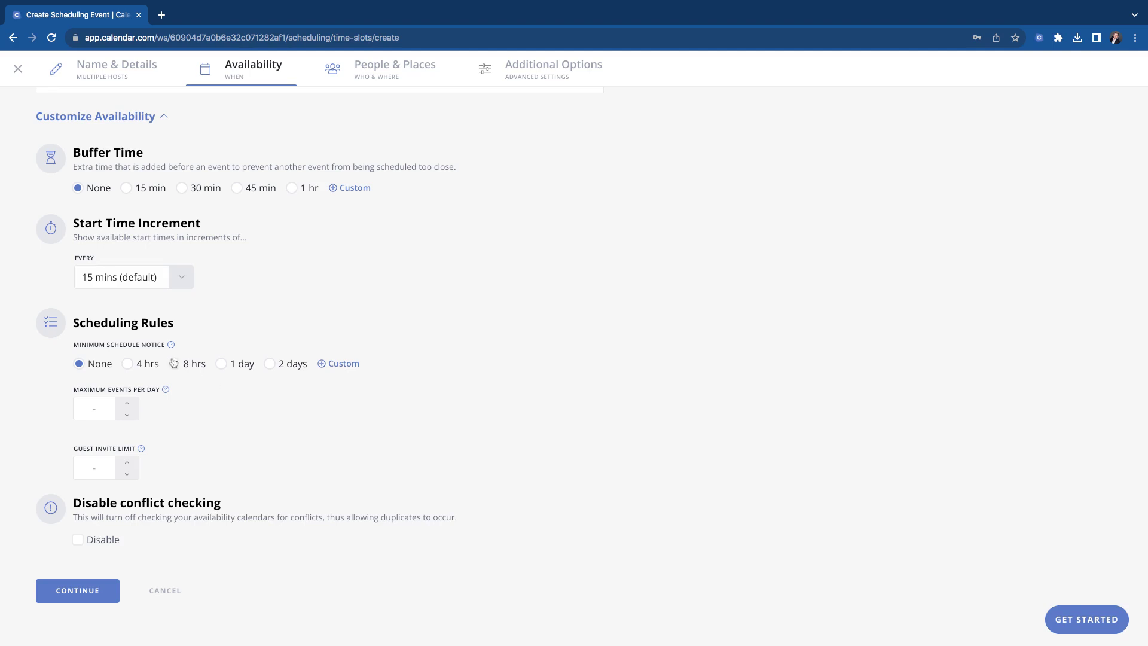
{"action": "left_click", "coordinate": [344, 369]}
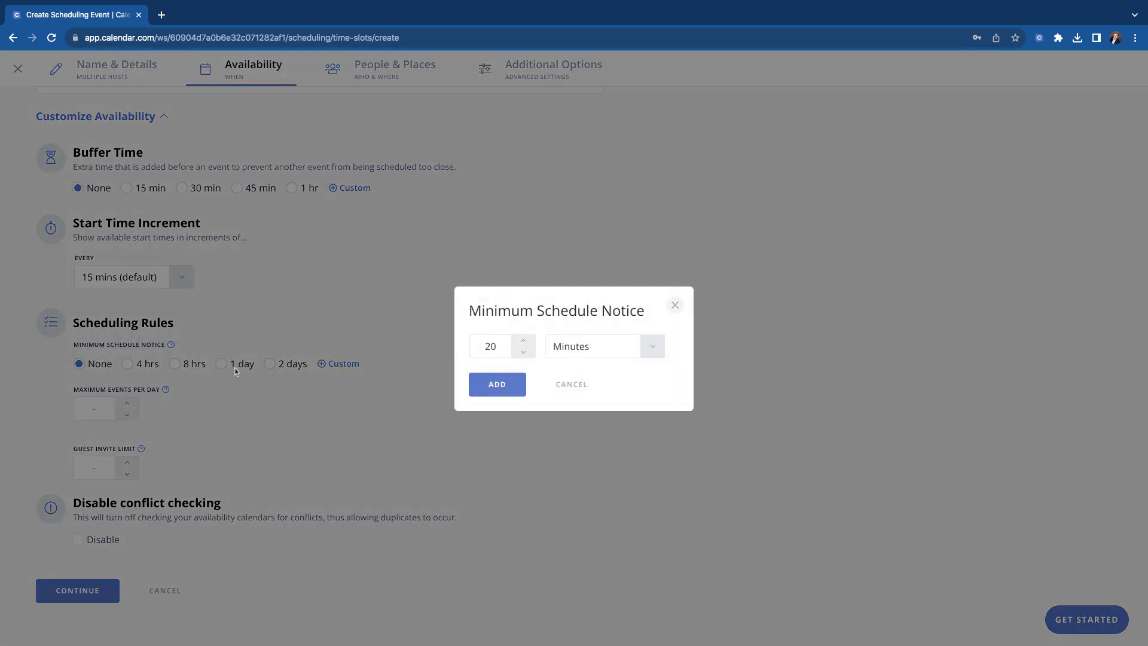
{"action": "left_click", "coordinate": [676, 308]}
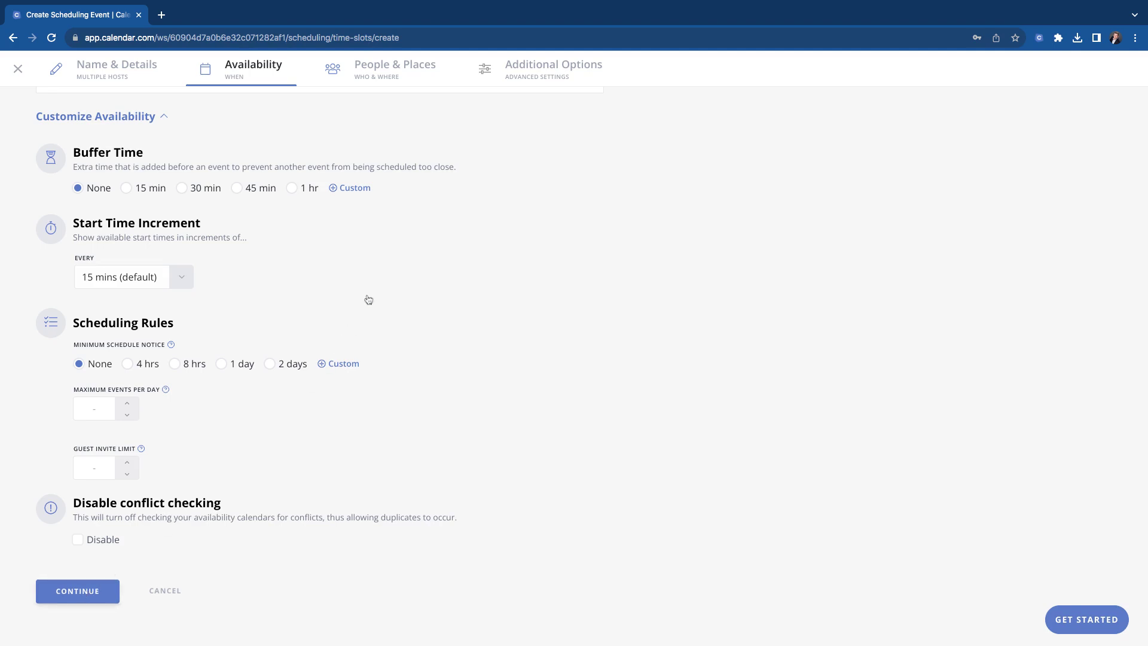
Continue from the Availability step to People & Places
{"action": "left_click", "coordinate": [96, 591]}
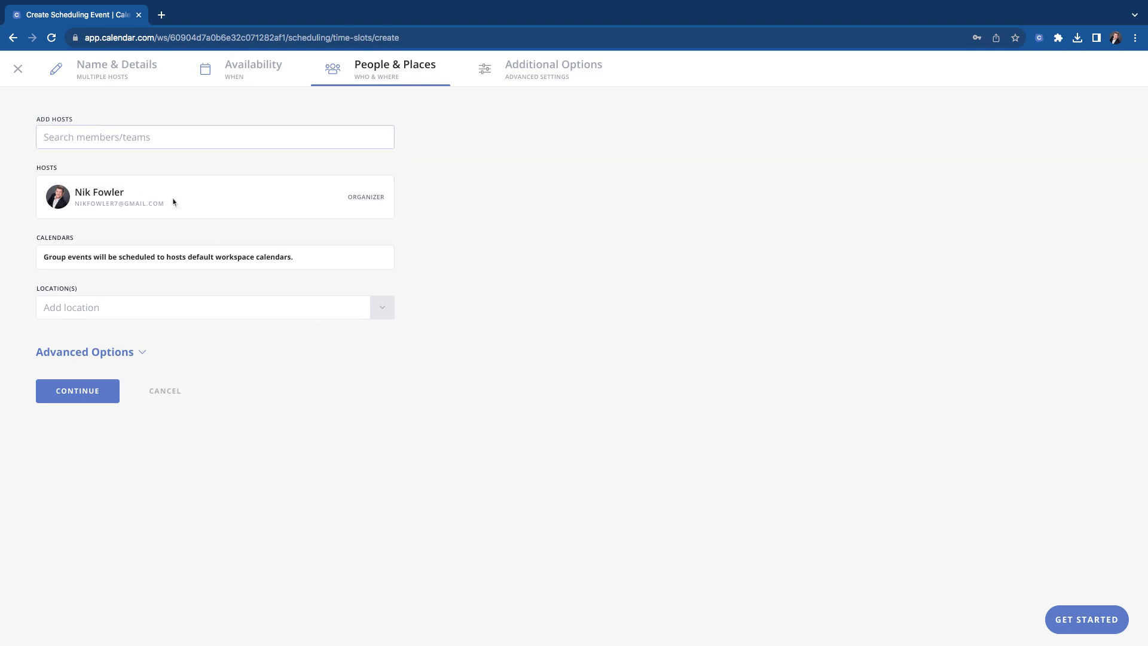
Search members for 's' and add the matching team member as a co-host
{"action": "left_click", "coordinate": [115, 144]}
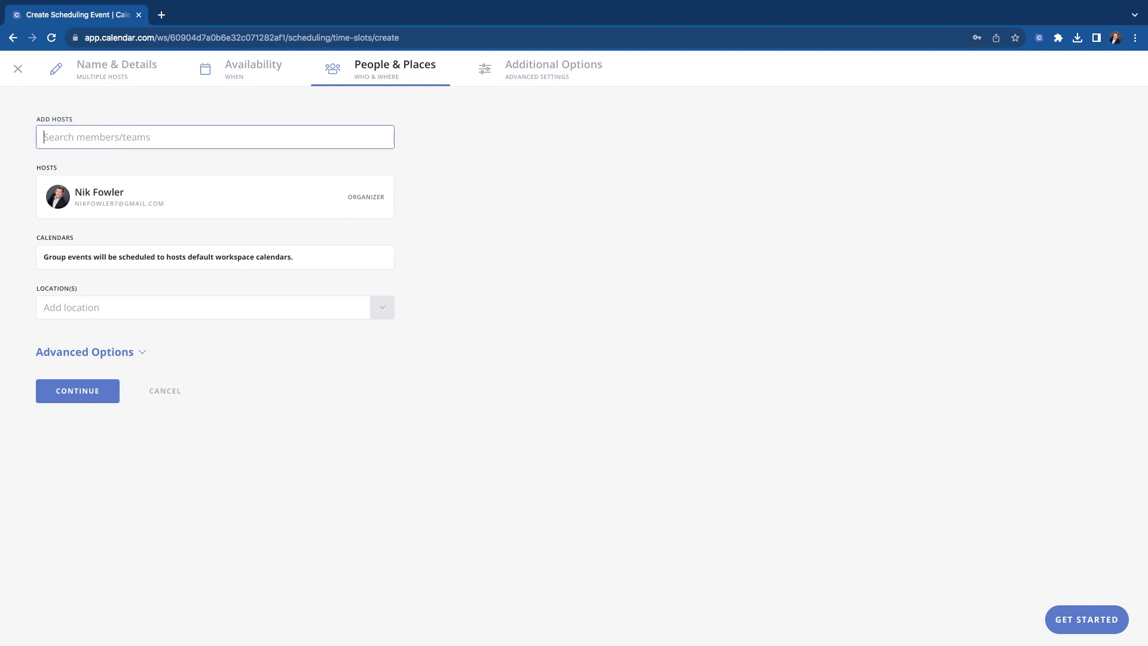
{"action": "type", "text": "s"}
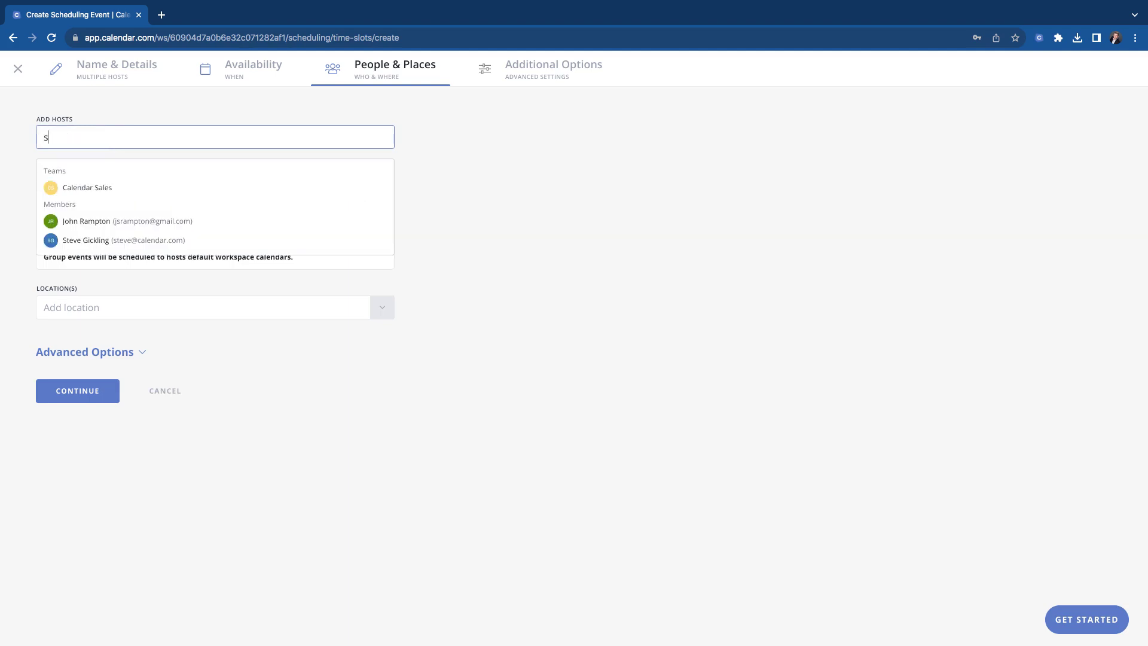
{"action": "left_click", "coordinate": [73, 239]}
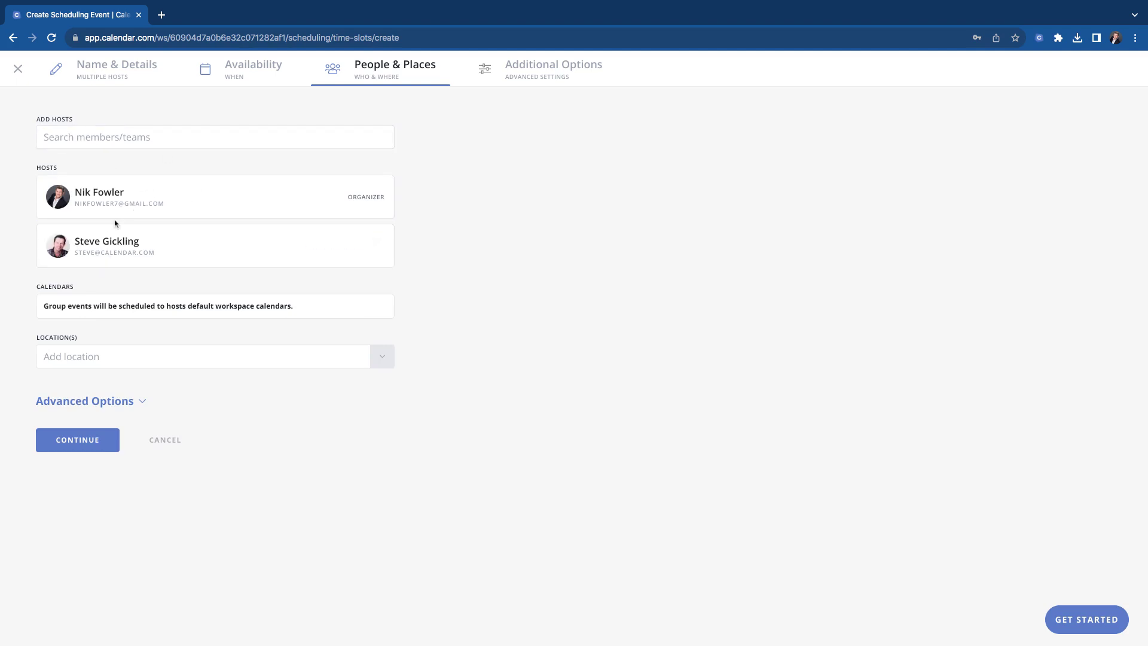
Set the location to Zoom and expand Advanced Options
{"action": "left_click", "coordinate": [126, 364]}
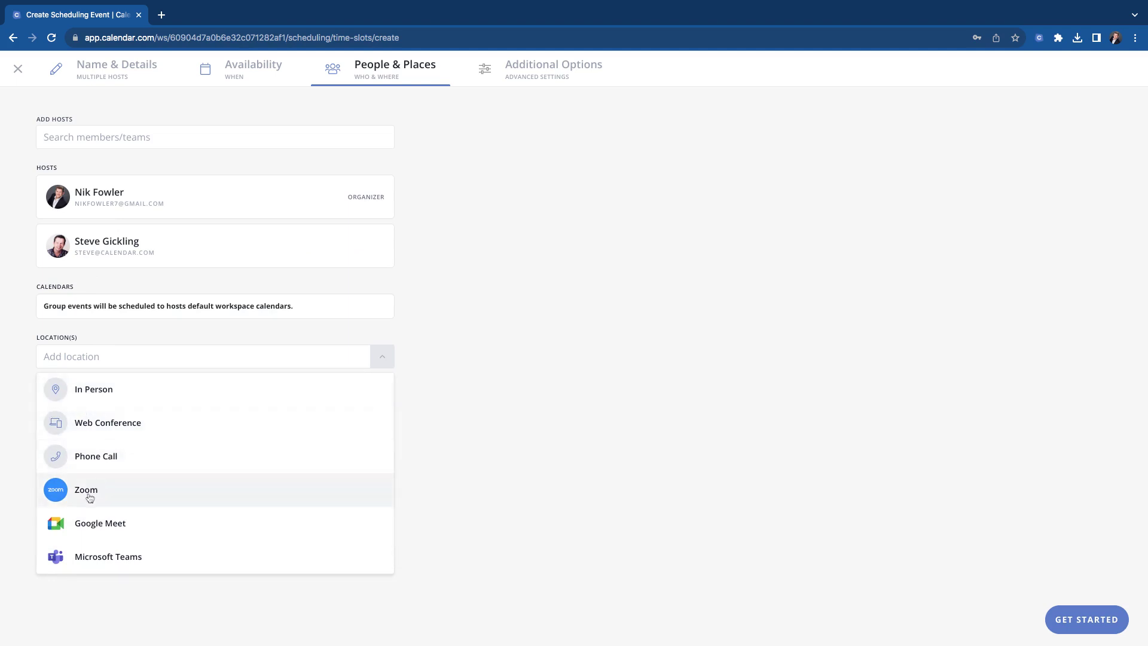
{"action": "left_click", "coordinate": [141, 501]}
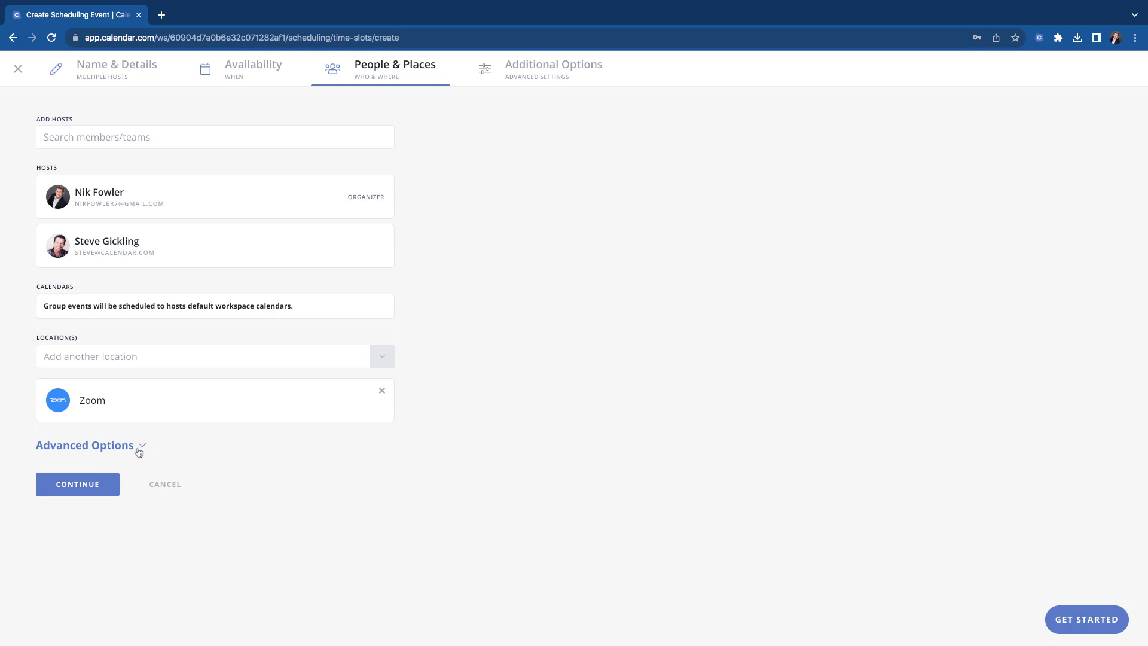
{"action": "left_click", "coordinate": [116, 447]}
Scroll down and continue from People & Places to the Additional Options step
{"action": "scroll", "coordinate": [205, 468], "scroll_direction": "down", "scroll_amount": 2}
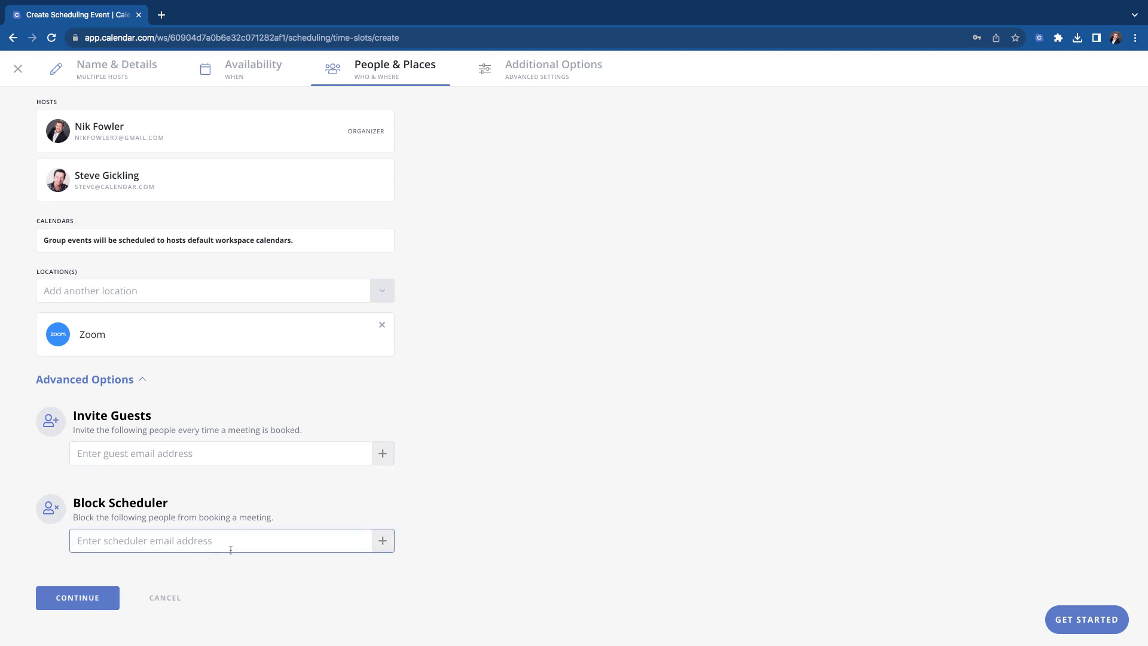
{"action": "left_click", "coordinate": [103, 596]}
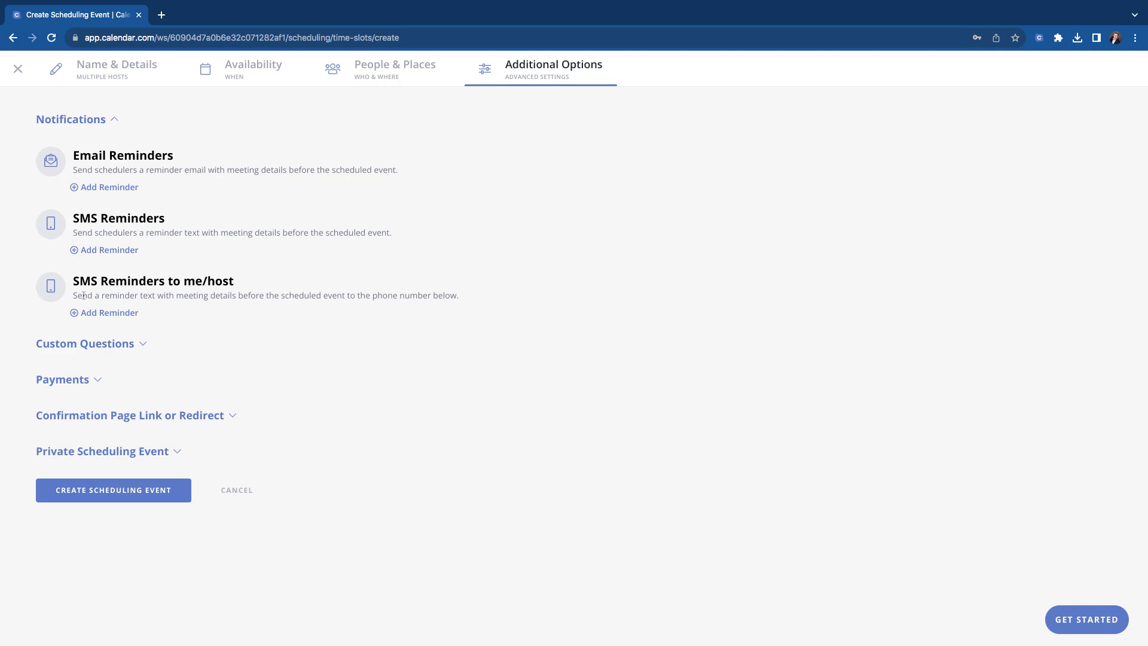
Add a required 'Company Name' scheduler question with the One Line answer type
{"action": "left_click", "coordinate": [97, 346]}
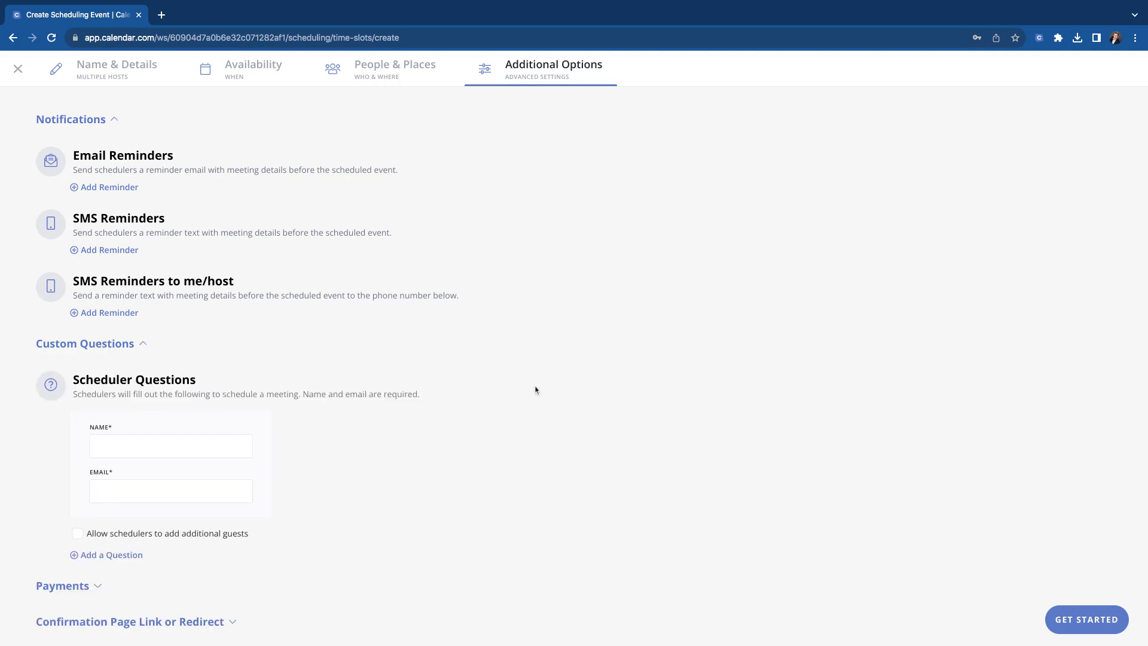
{"action": "left_click", "coordinate": [107, 555]}
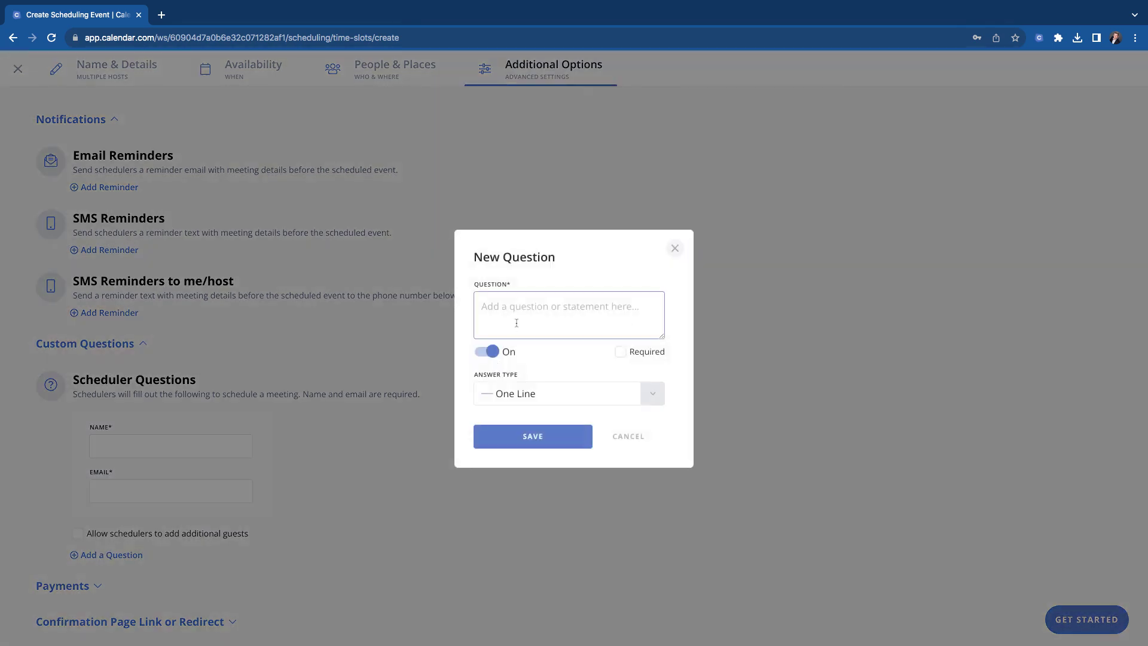
{"action": "left_click", "coordinate": [519, 319]}
{"action": "type", "text": "Company Name"}
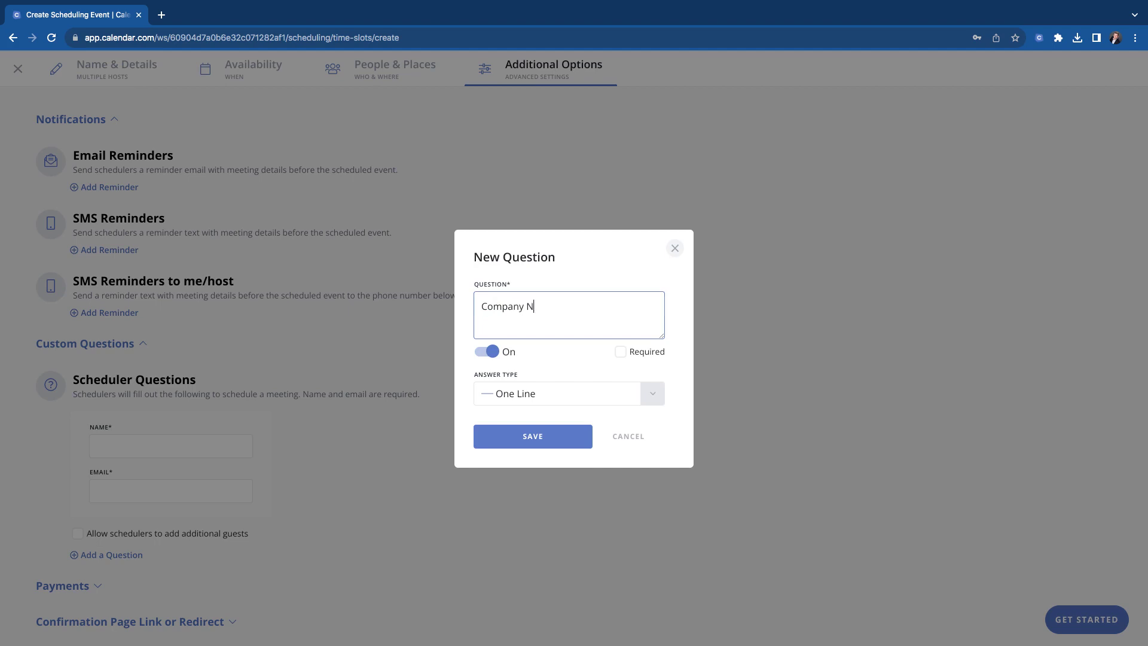
{"action": "left_click", "coordinate": [620, 352]}
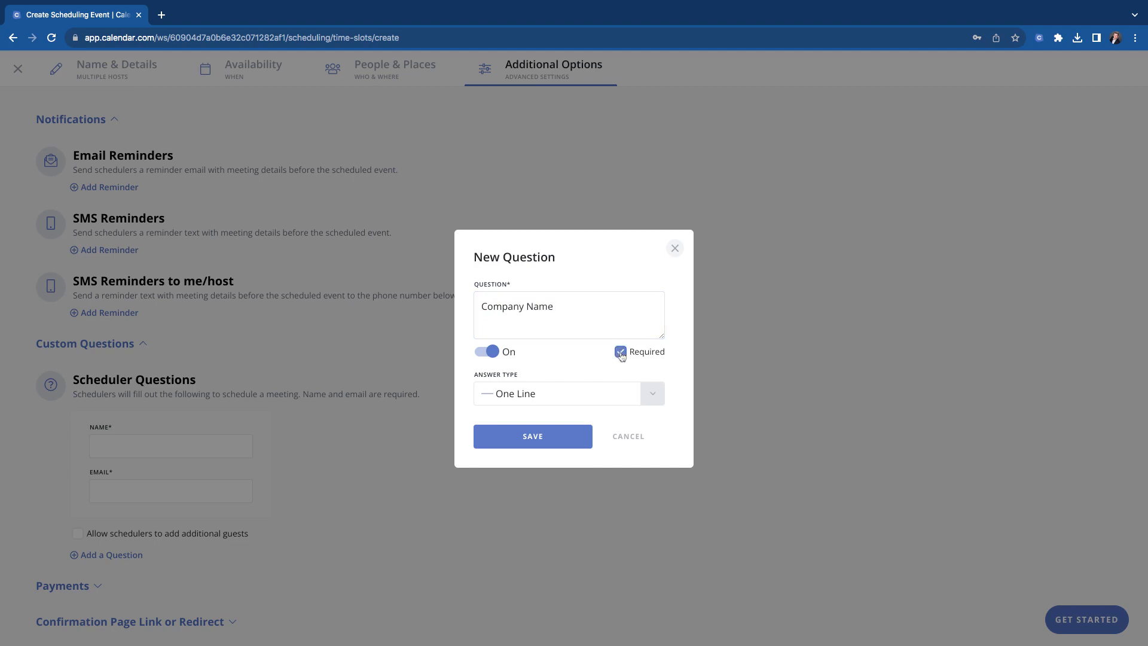
{"action": "left_click", "coordinate": [533, 395]}
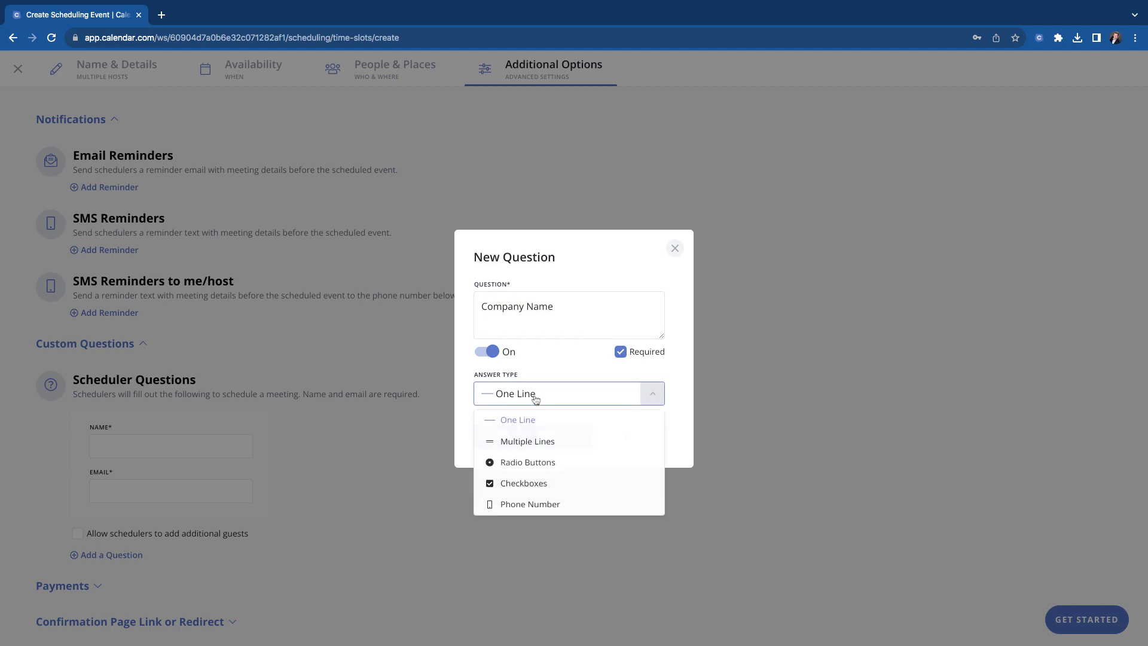
{"action": "left_click", "coordinate": [555, 395]}
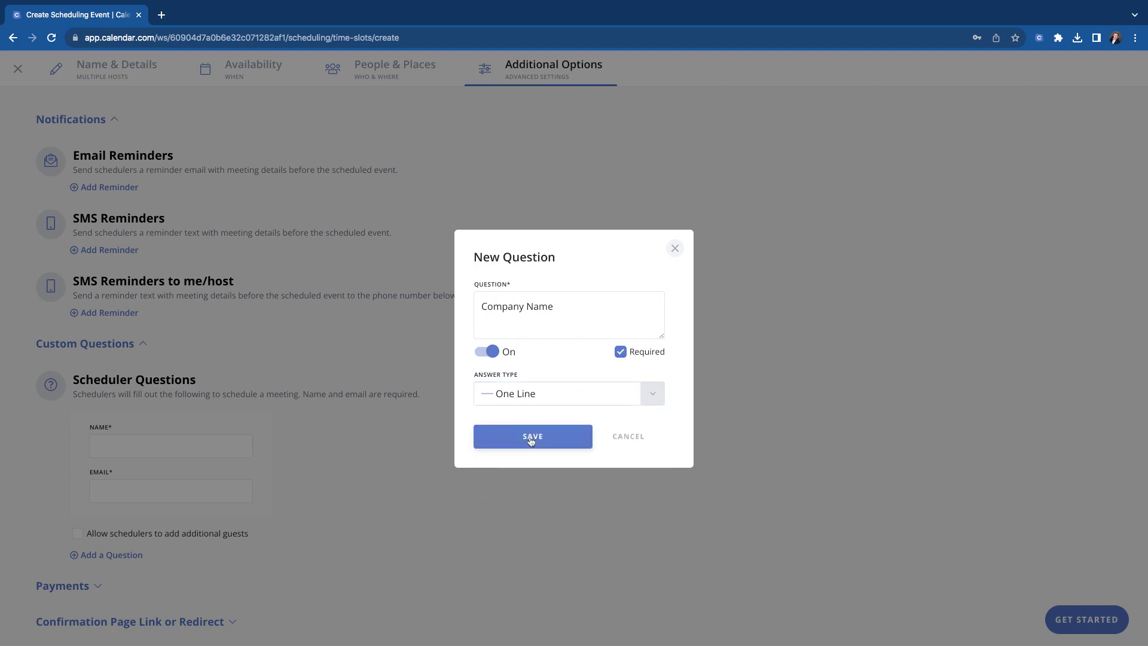
{"action": "left_click", "coordinate": [481, 442]}
{"action": "scroll", "coordinate": [323, 468], "scroll_direction": "down", "scroll_amount": 5}
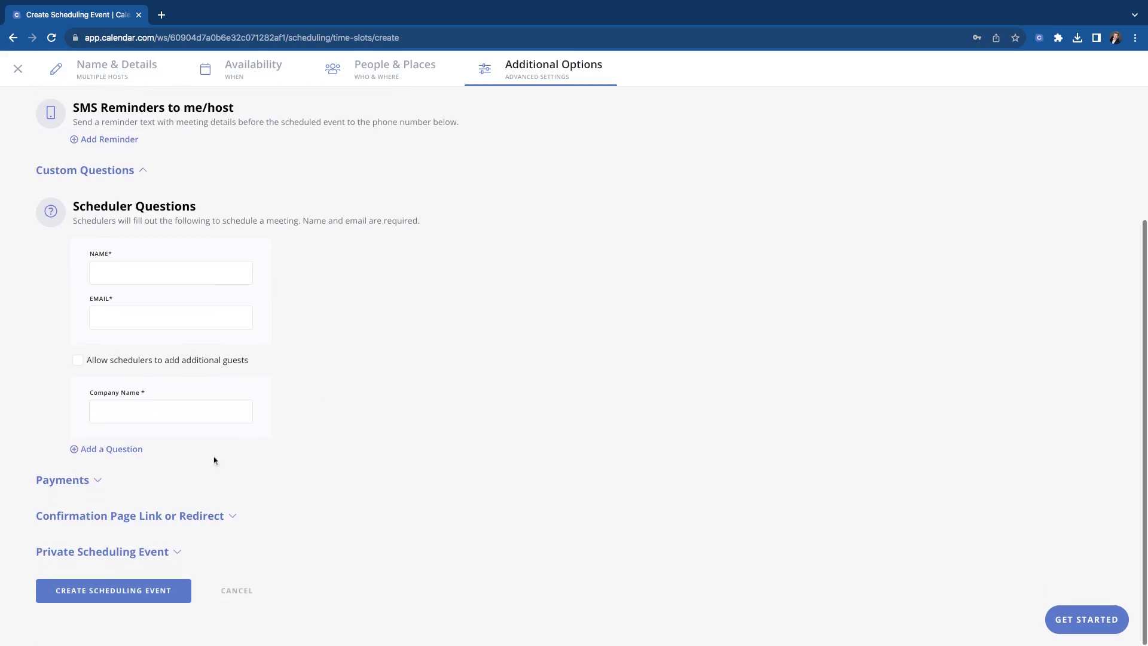
Review Payments, Confirmation Page Link or Redirect, and Private Scheduling Event at defaults, then create the event
{"action": "left_click", "coordinate": [86, 486]}
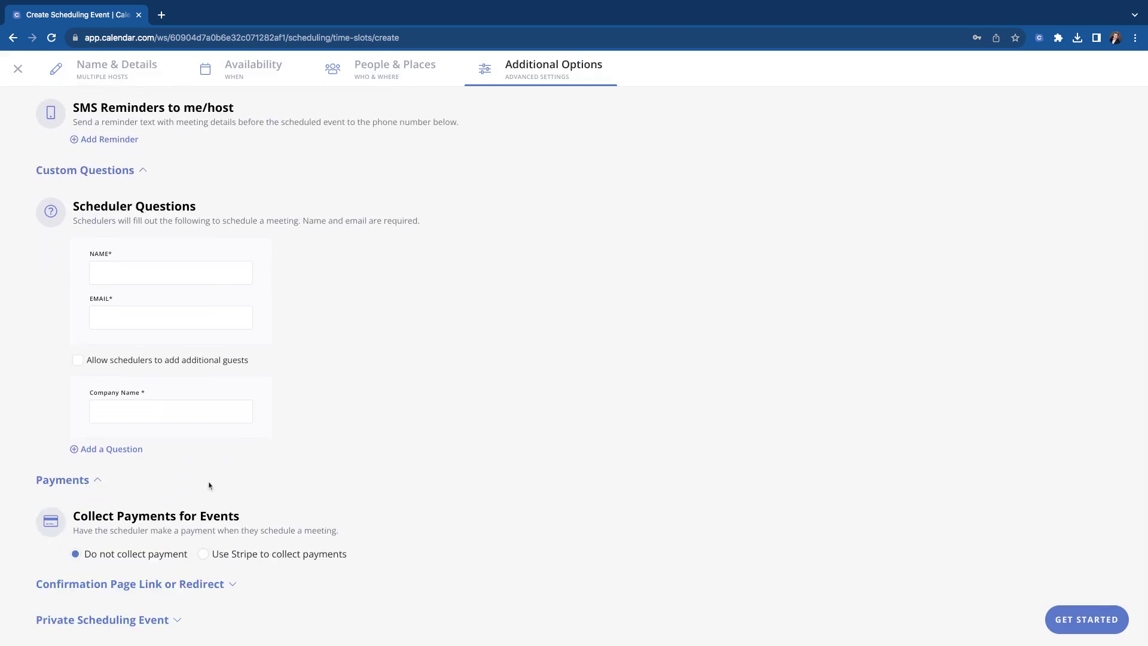
{"action": "scroll", "coordinate": [251, 515], "scroll_direction": "down", "scroll_amount": 2}
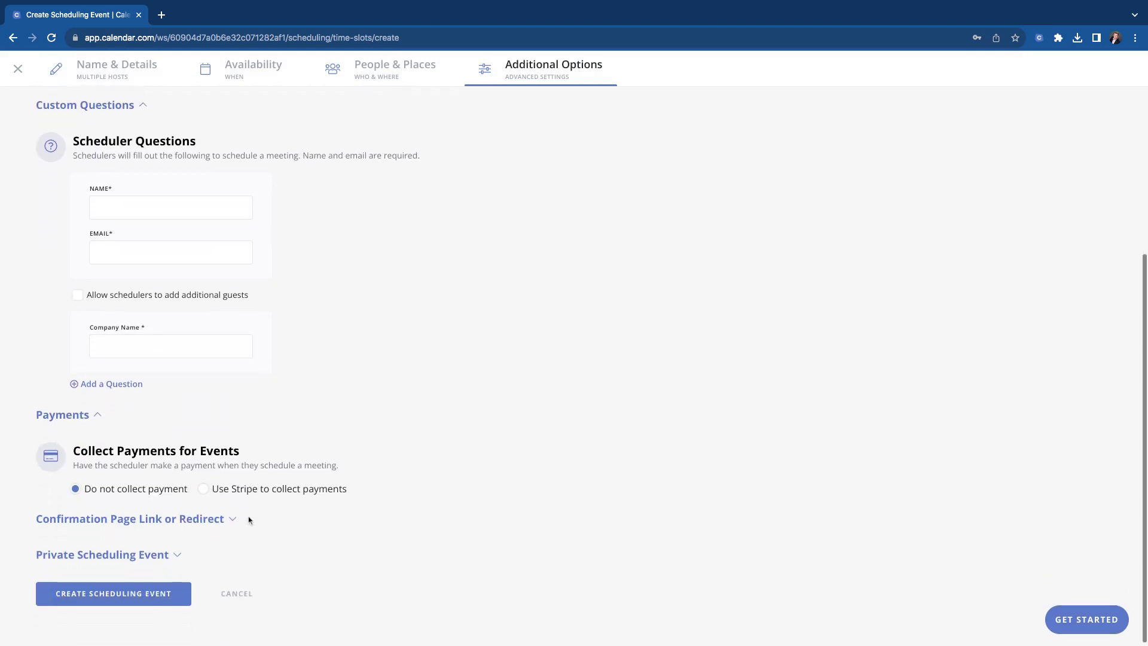
{"action": "left_click", "coordinate": [167, 520]}
{"action": "scroll", "coordinate": [311, 532], "scroll_direction": "down", "scroll_amount": 2}
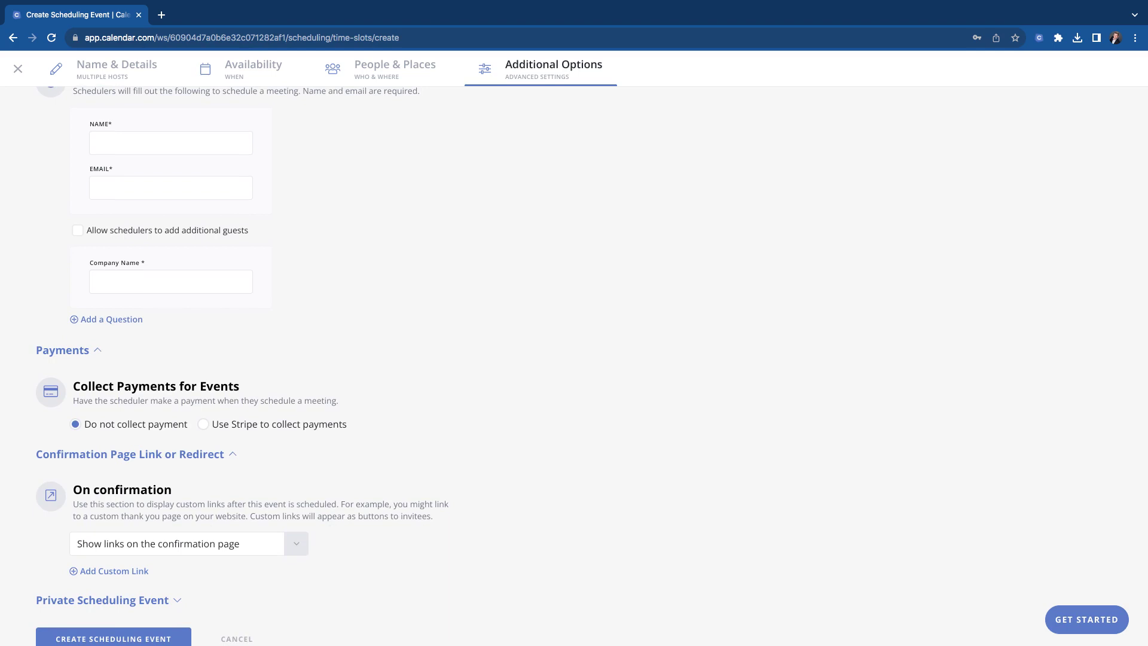
{"action": "scroll", "coordinate": [108, 556], "scroll_direction": "down", "scroll_amount": 2}
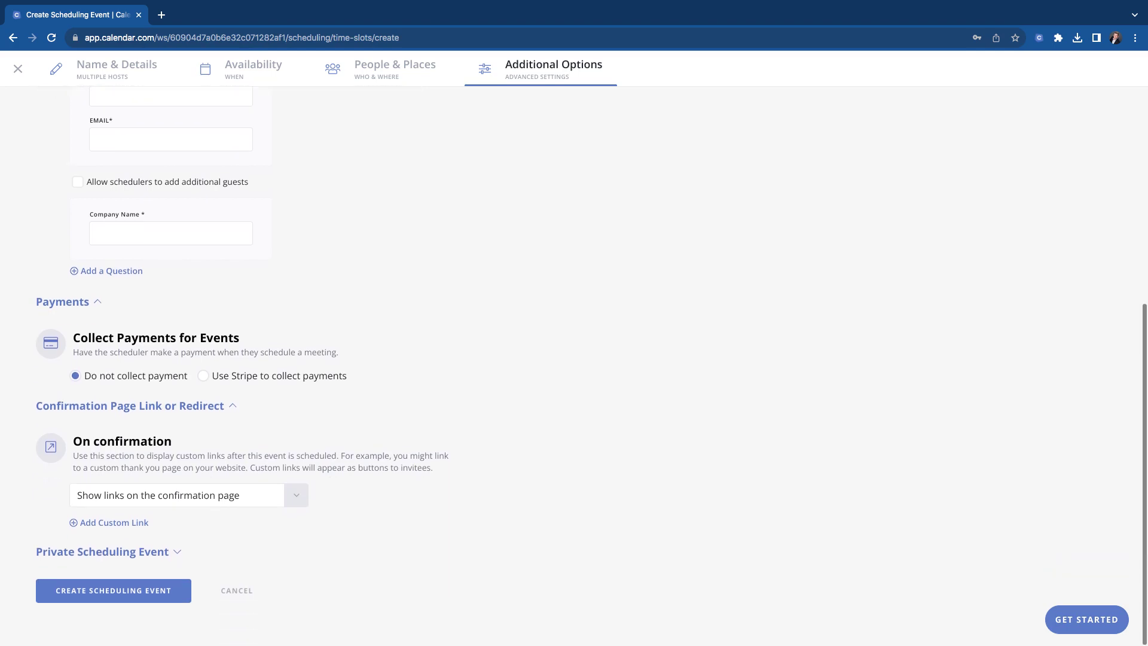
{"action": "left_click", "coordinate": [106, 553]}
{"action": "scroll", "coordinate": [185, 562], "scroll_direction": "down", "scroll_amount": 3}
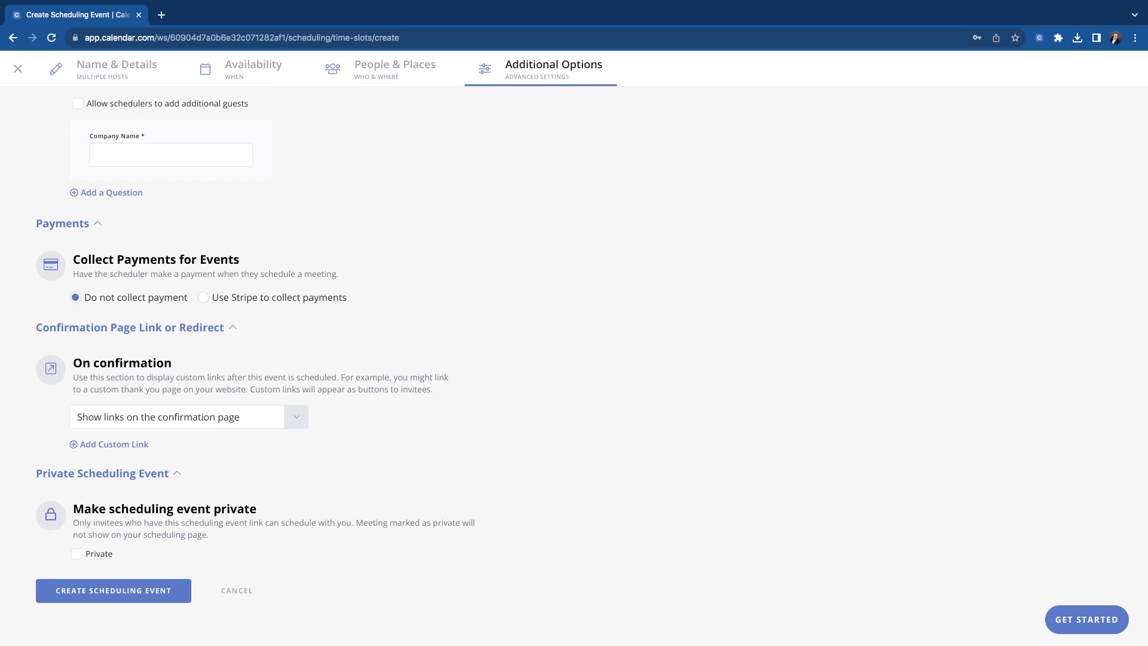
{"action": "left_click", "coordinate": [141, 593]}
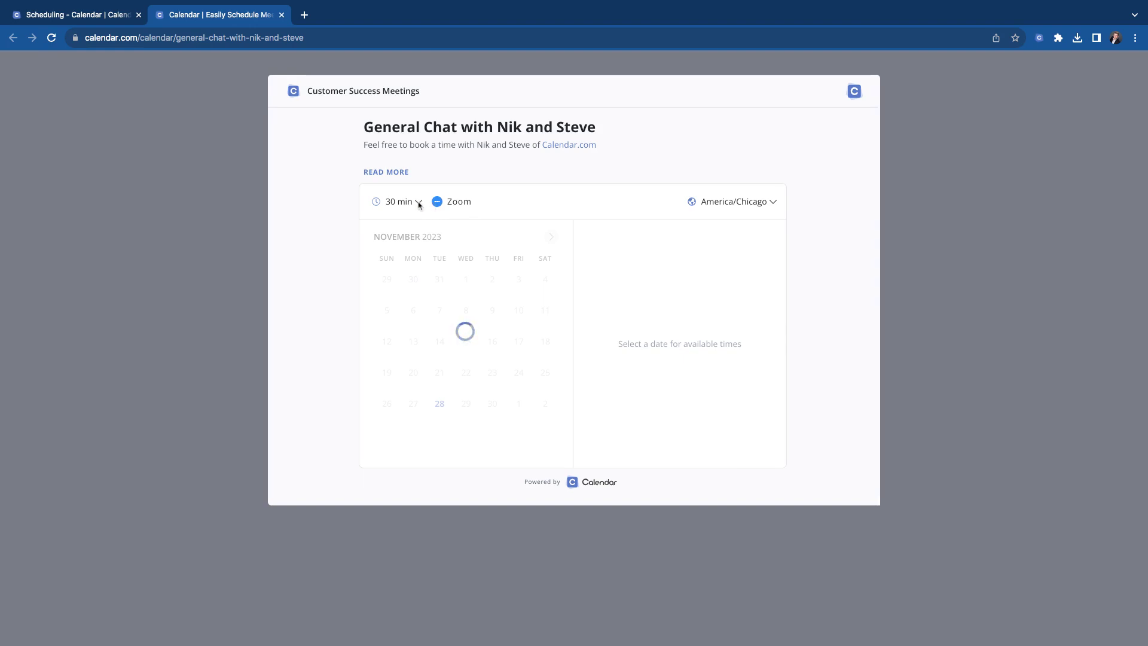
Keep the 30 min duration and browse the available times for Monday, December 4, 2023
{"action": "left_click", "coordinate": [419, 203]}
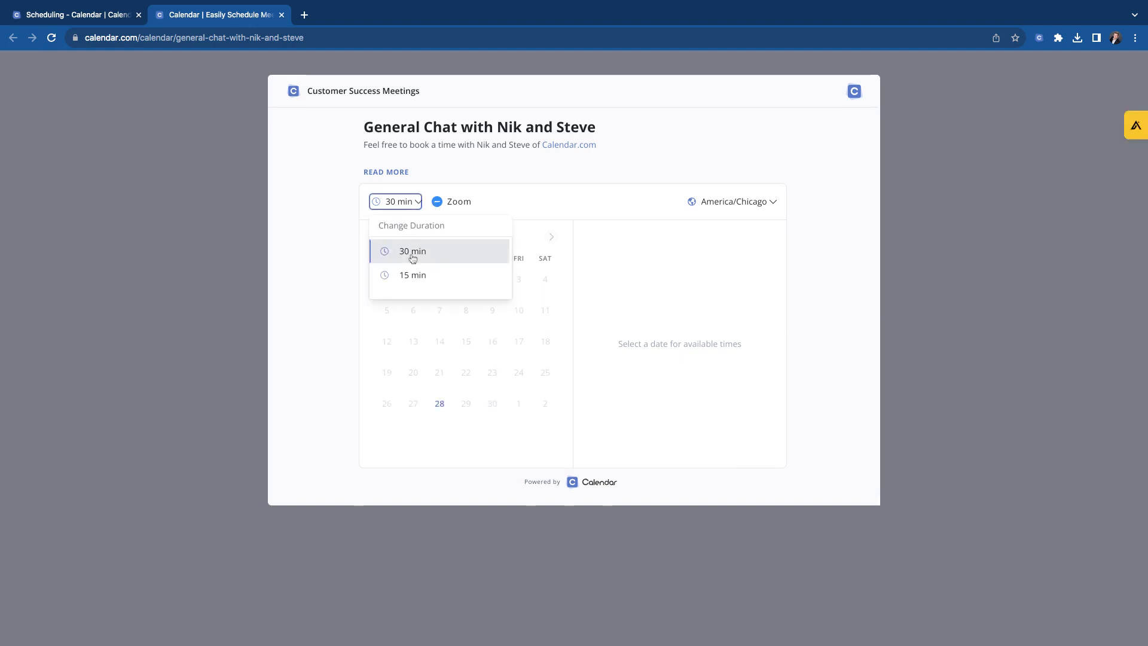
{"action": "left_click", "coordinate": [523, 200]}
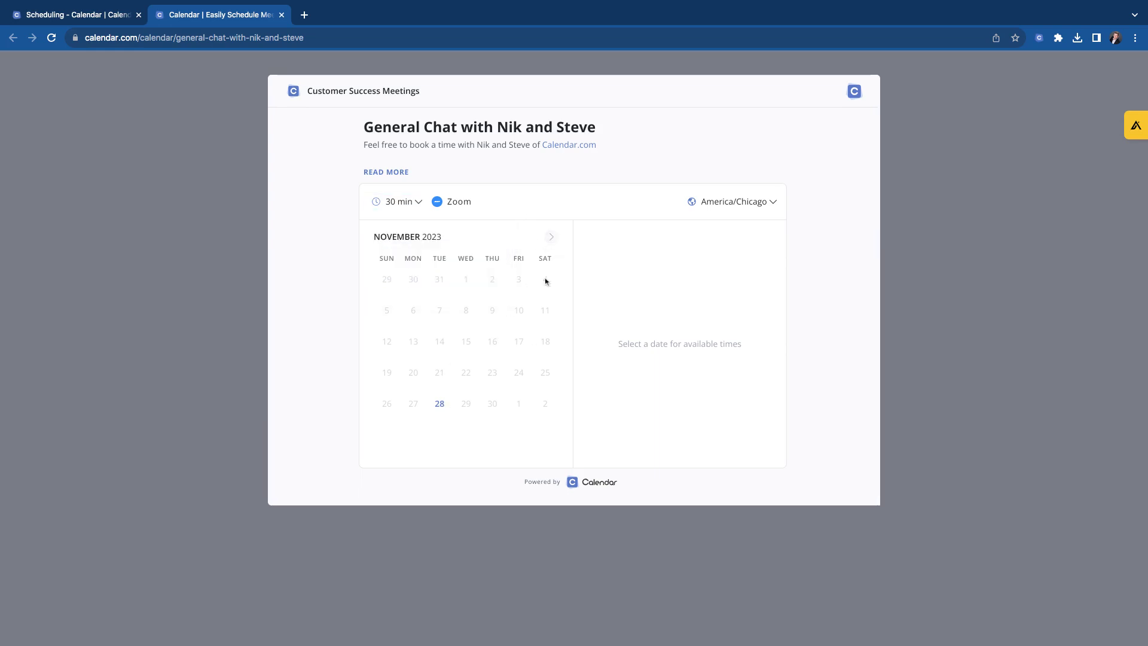
{"action": "left_click", "coordinate": [552, 237]}
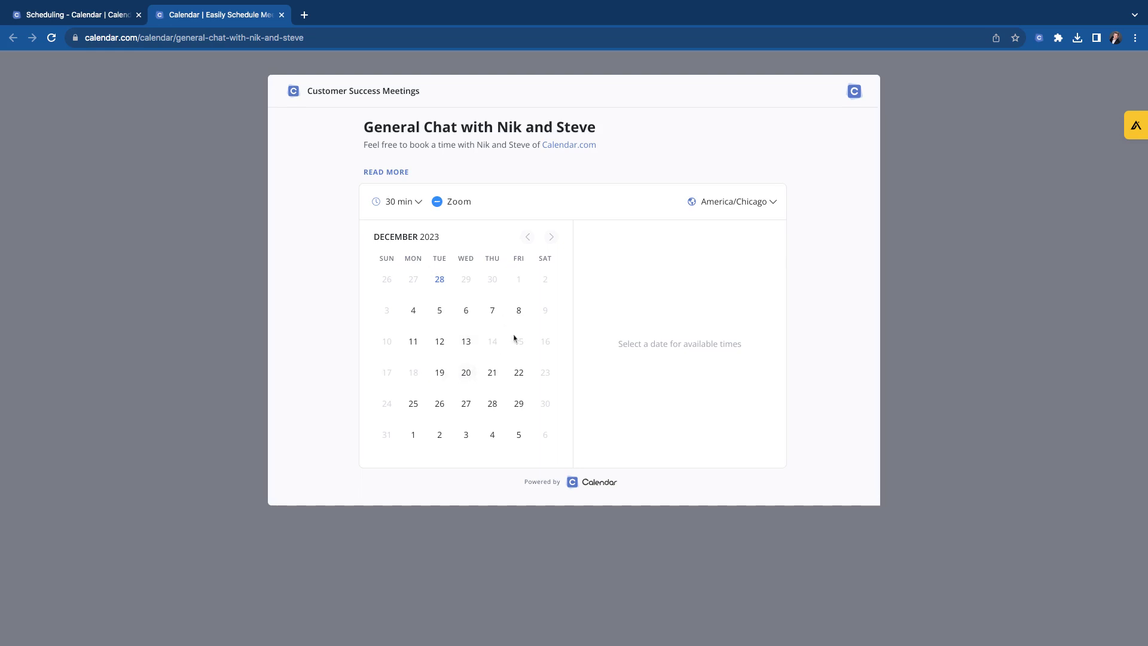
{"action": "left_click", "coordinate": [412, 317]}
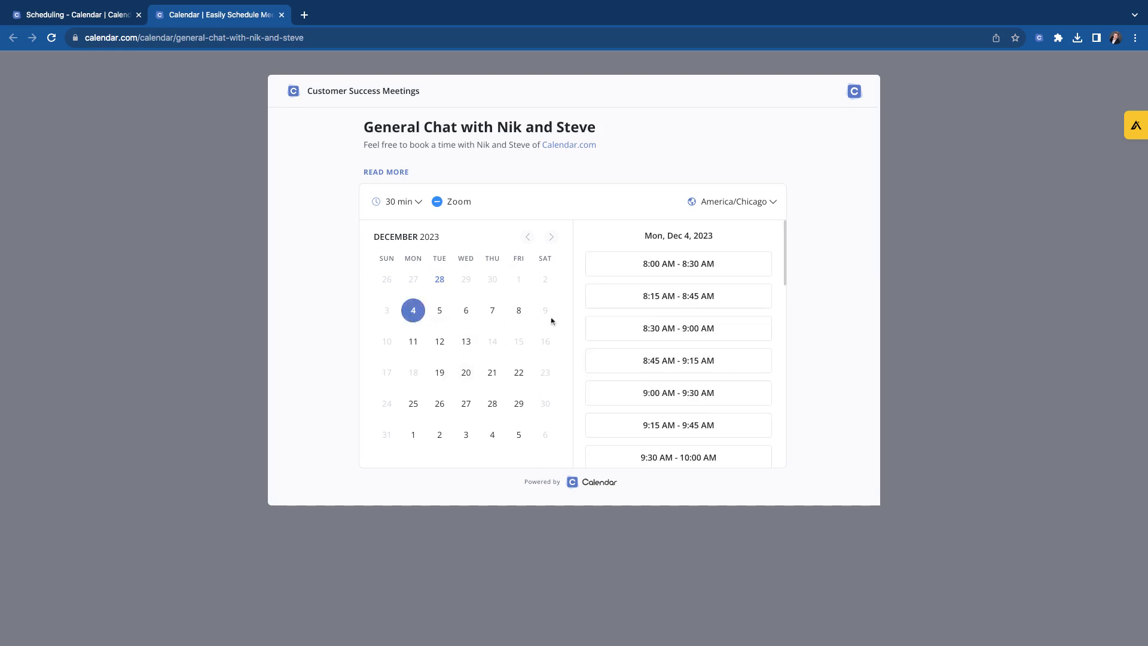
{"action": "scroll", "coordinate": [651, 353], "scroll_direction": "down", "scroll_amount": 3}
{"action": "scroll", "coordinate": [652, 353], "scroll_direction": "down", "scroll_amount": 5}
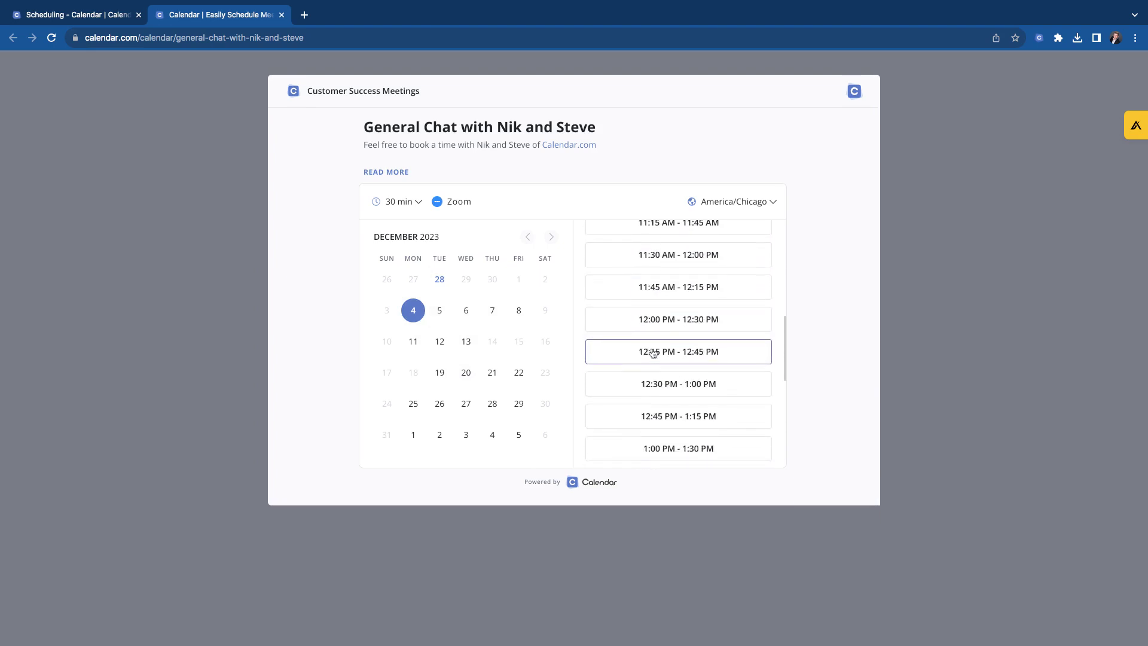
{"action": "scroll", "coordinate": [651, 347], "scroll_direction": "up", "scroll_amount": 4}
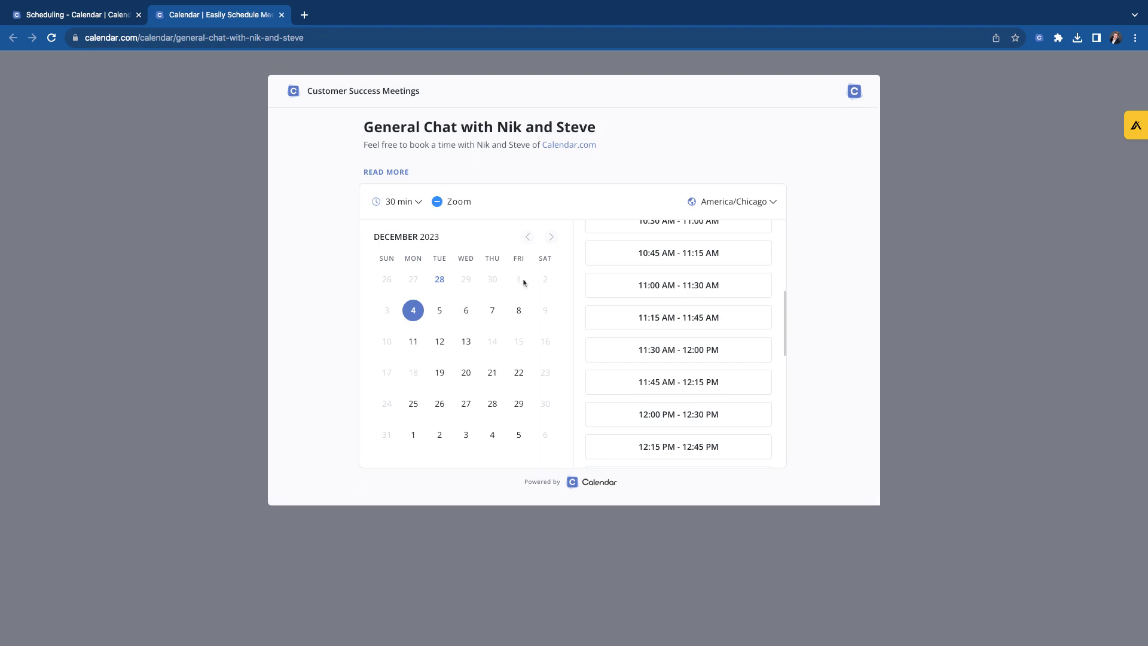
Confirm the 11:30 AM – 12:00 PM slot and check the empty Name, Email and Company Name fields
{"action": "left_click", "coordinate": [647, 350]}
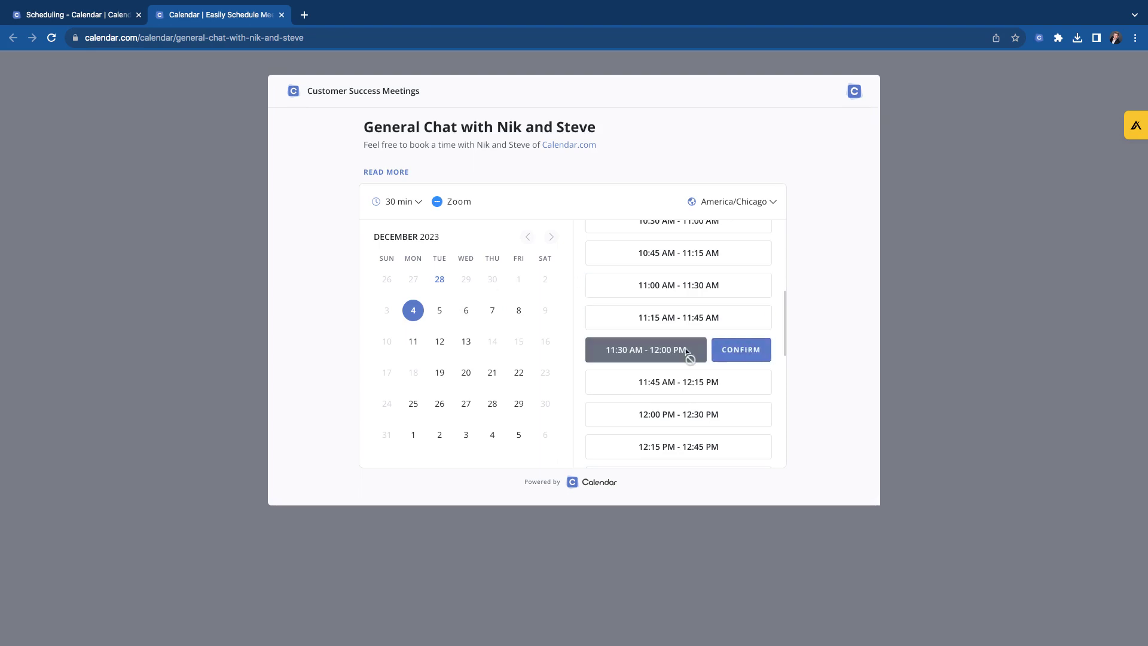
{"action": "left_click", "coordinate": [723, 351]}
{"action": "left_click", "coordinate": [434, 337]}
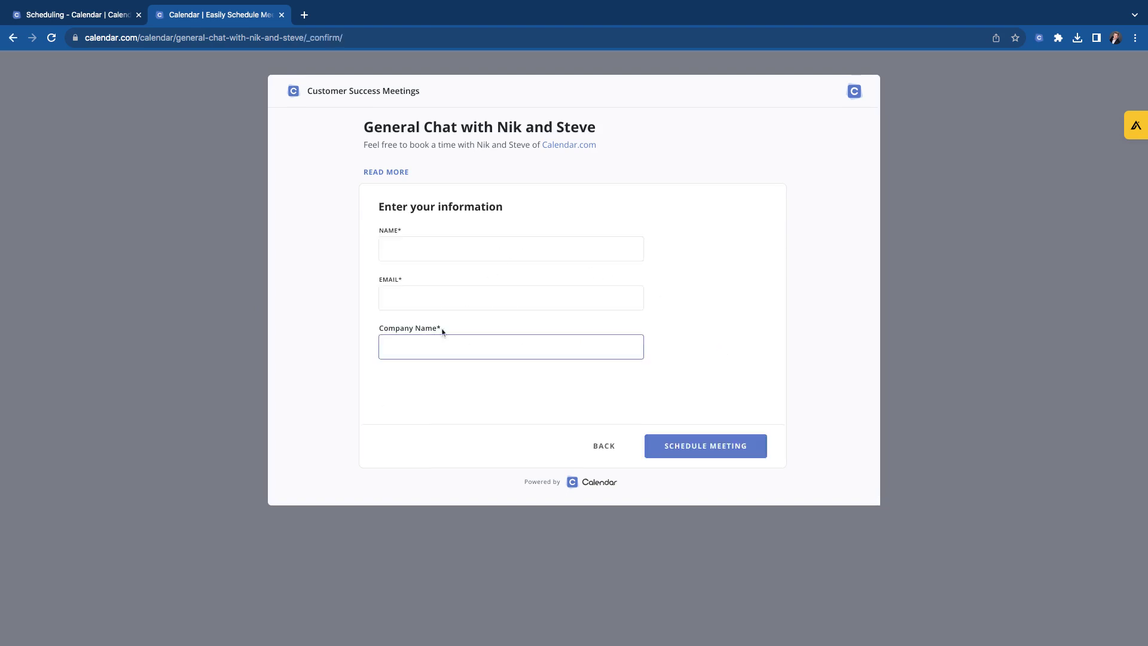
{"action": "left_click", "coordinate": [418, 249]}
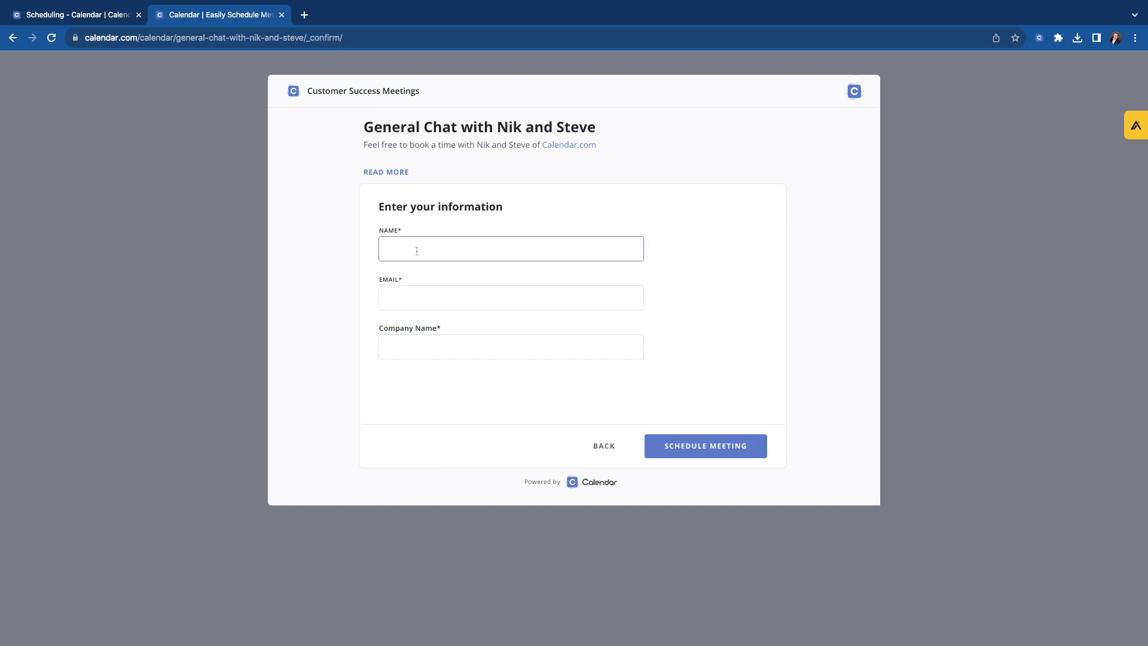
{"action": "key", "text": "Tab"}
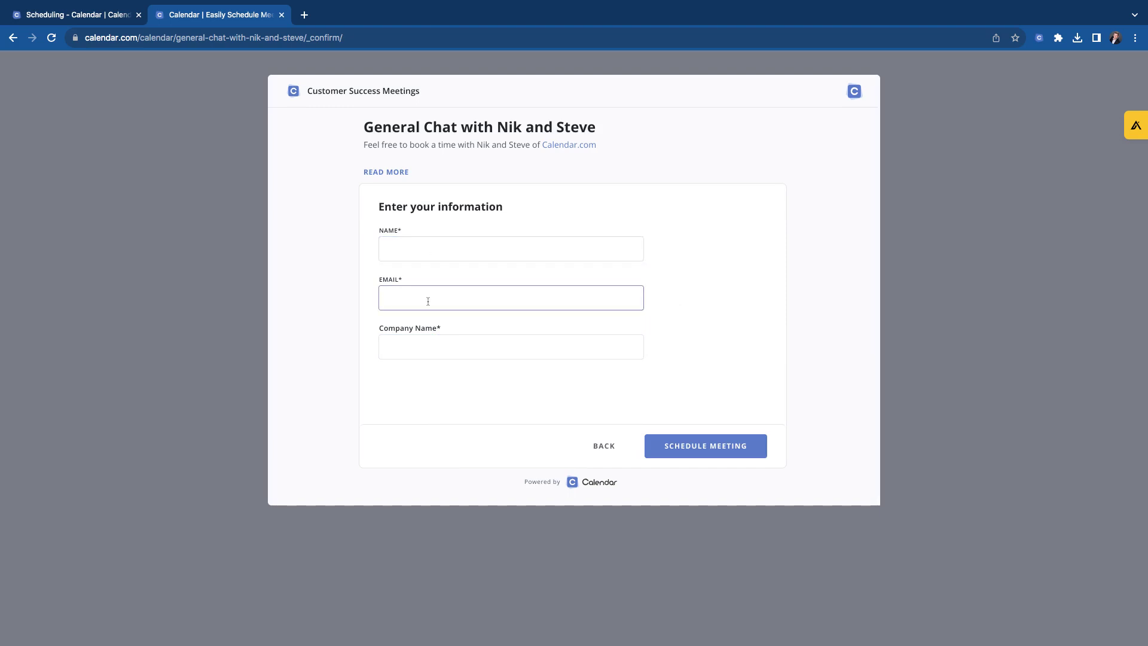
{"action": "left_click", "coordinate": [421, 347]}
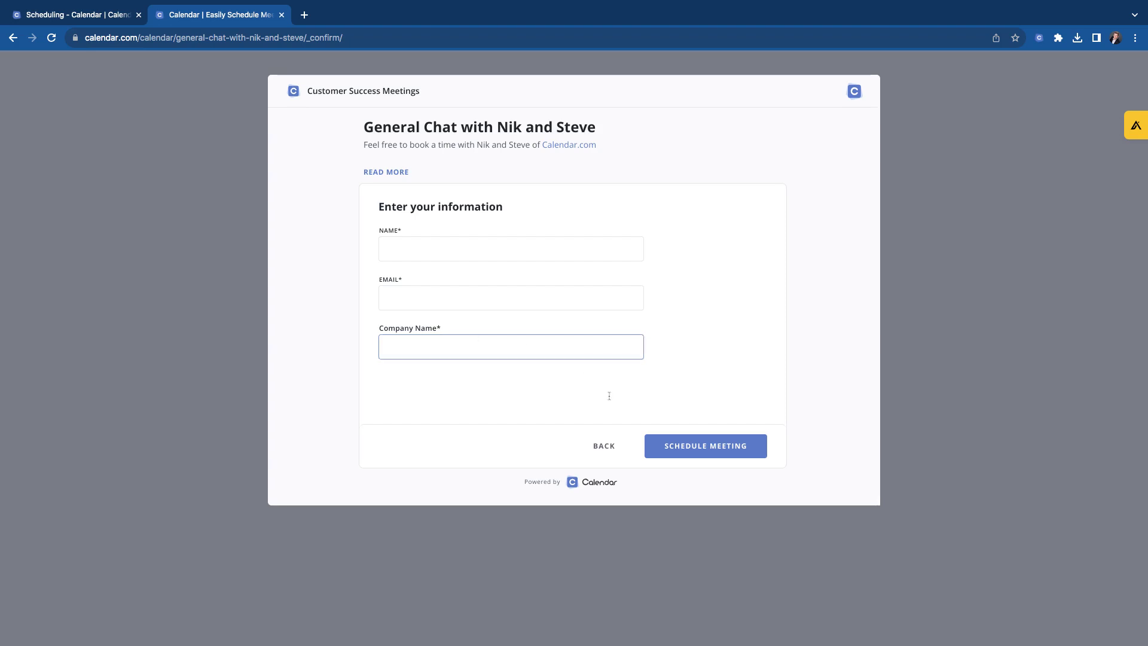
{"action": "left_click", "coordinate": [436, 242]}
{"action": "left_click", "coordinate": [345, 189]}
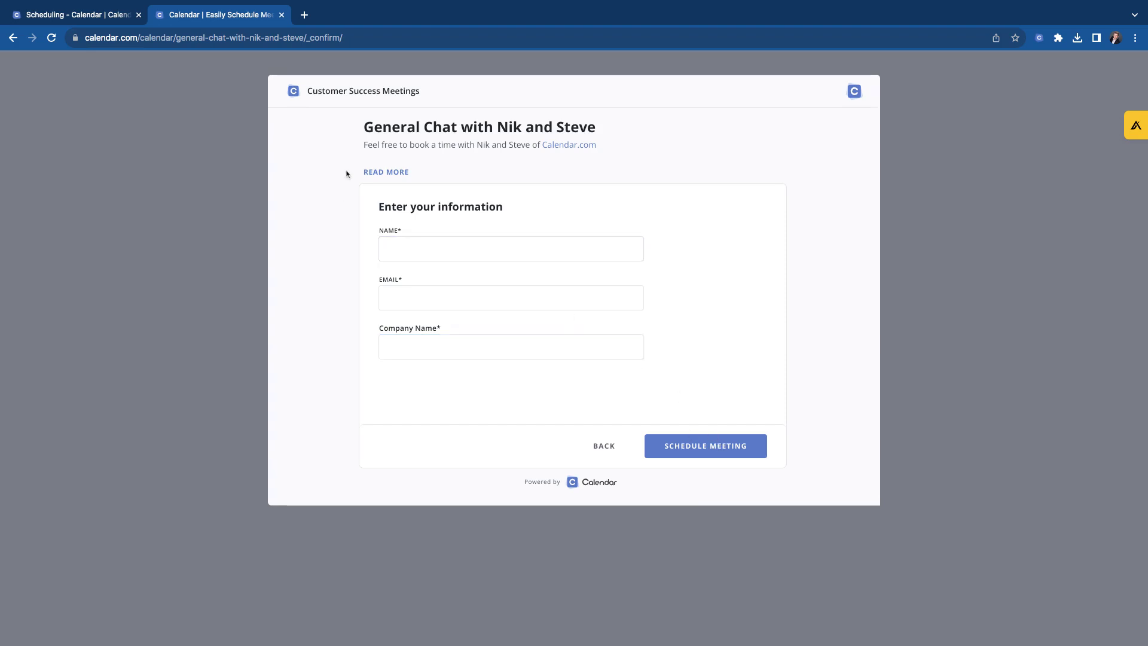